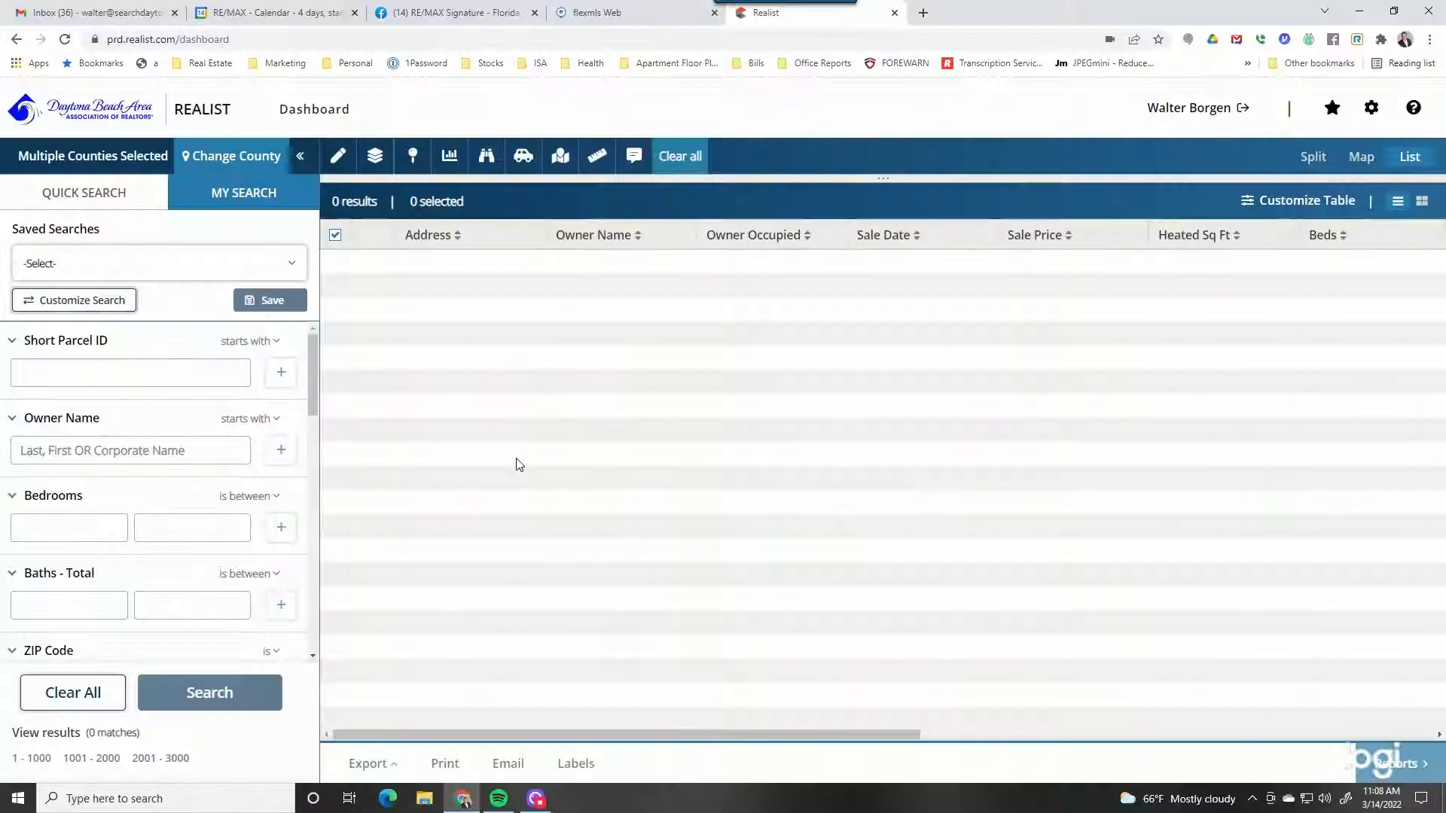
# Step: Look at the quick search criteria and the saved searches list, then return to My Search unchanged
pyautogui.click(117, 202)
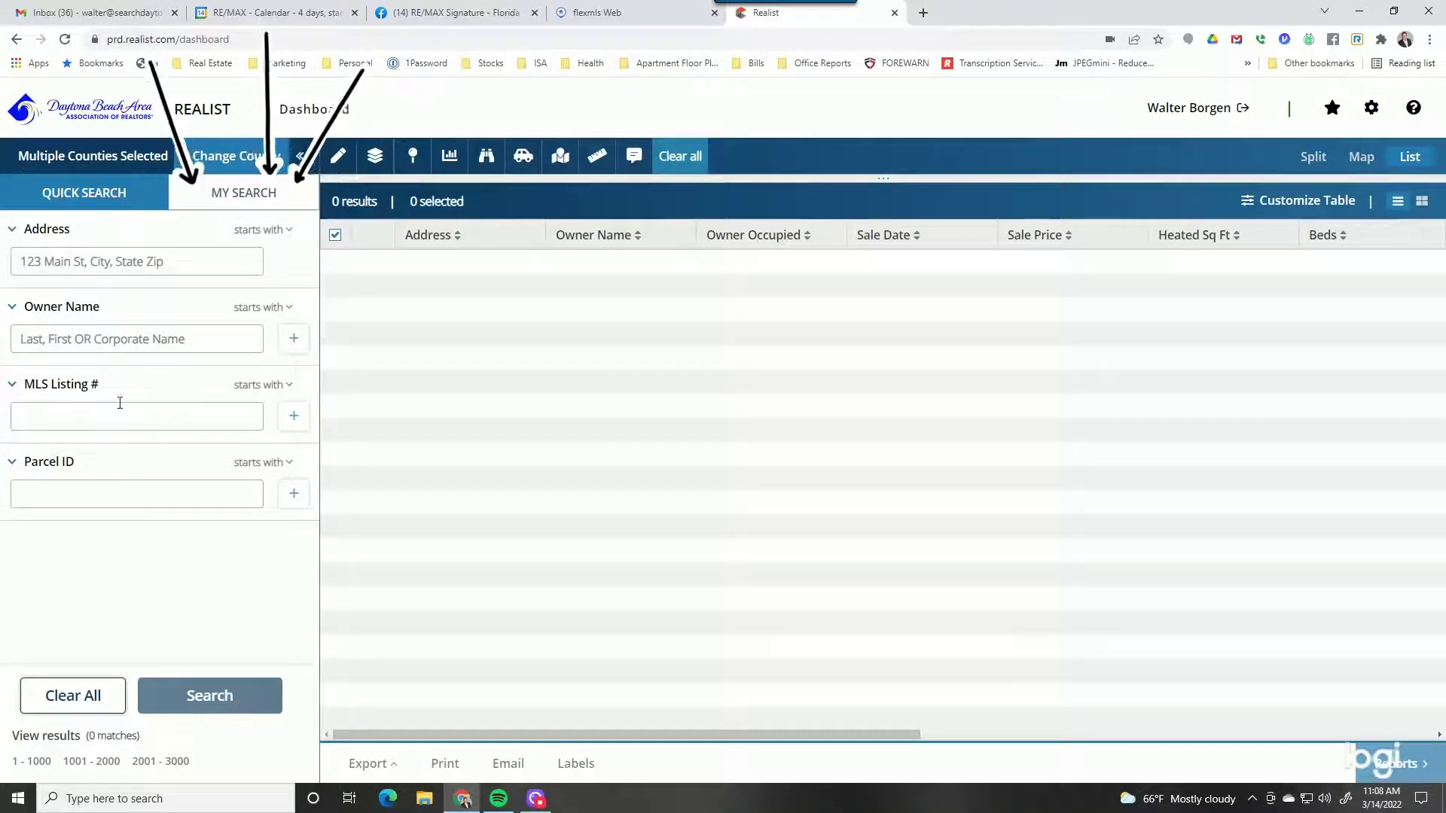
pyautogui.click(220, 202)
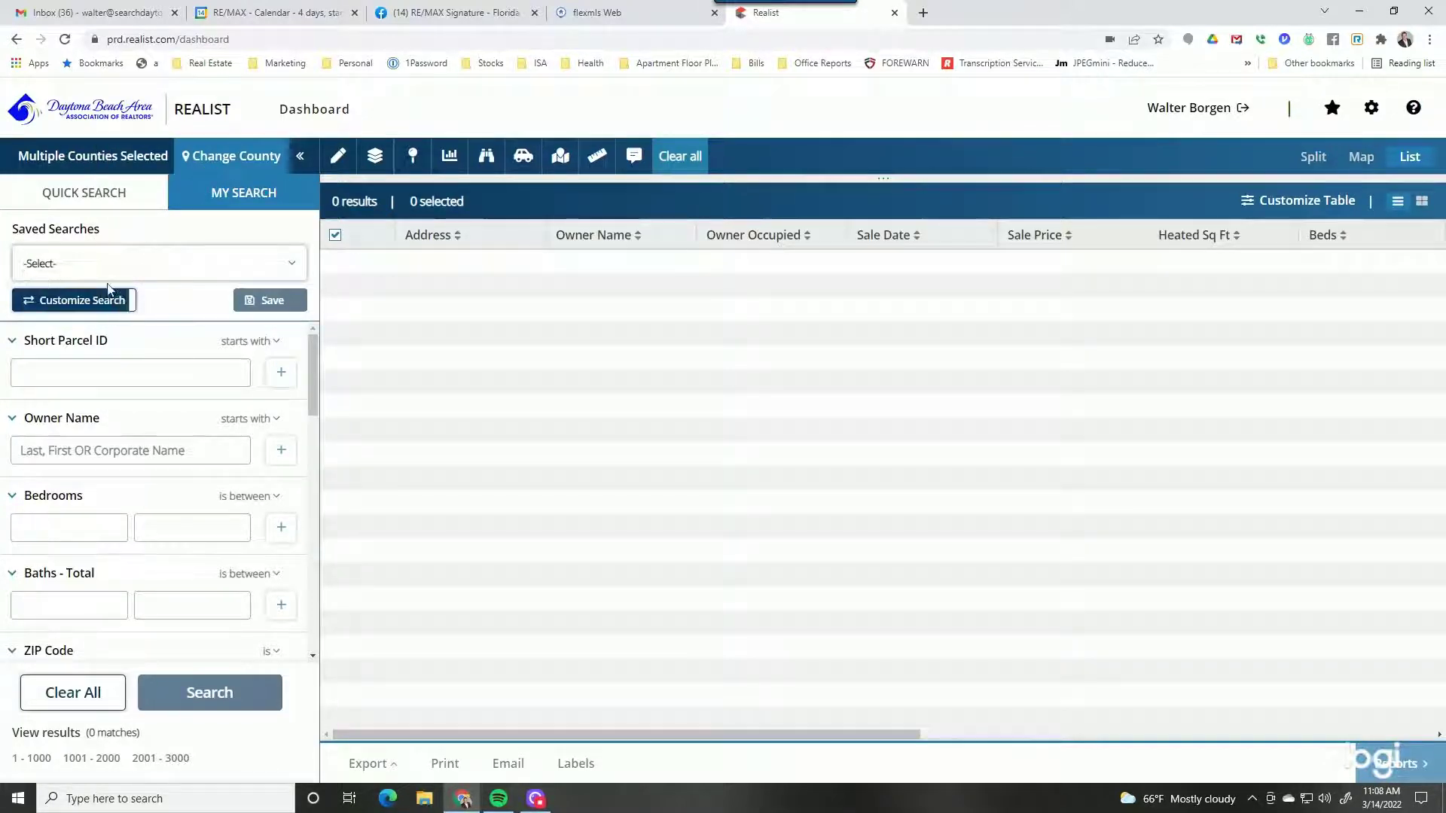
pyautogui.click(219, 272)
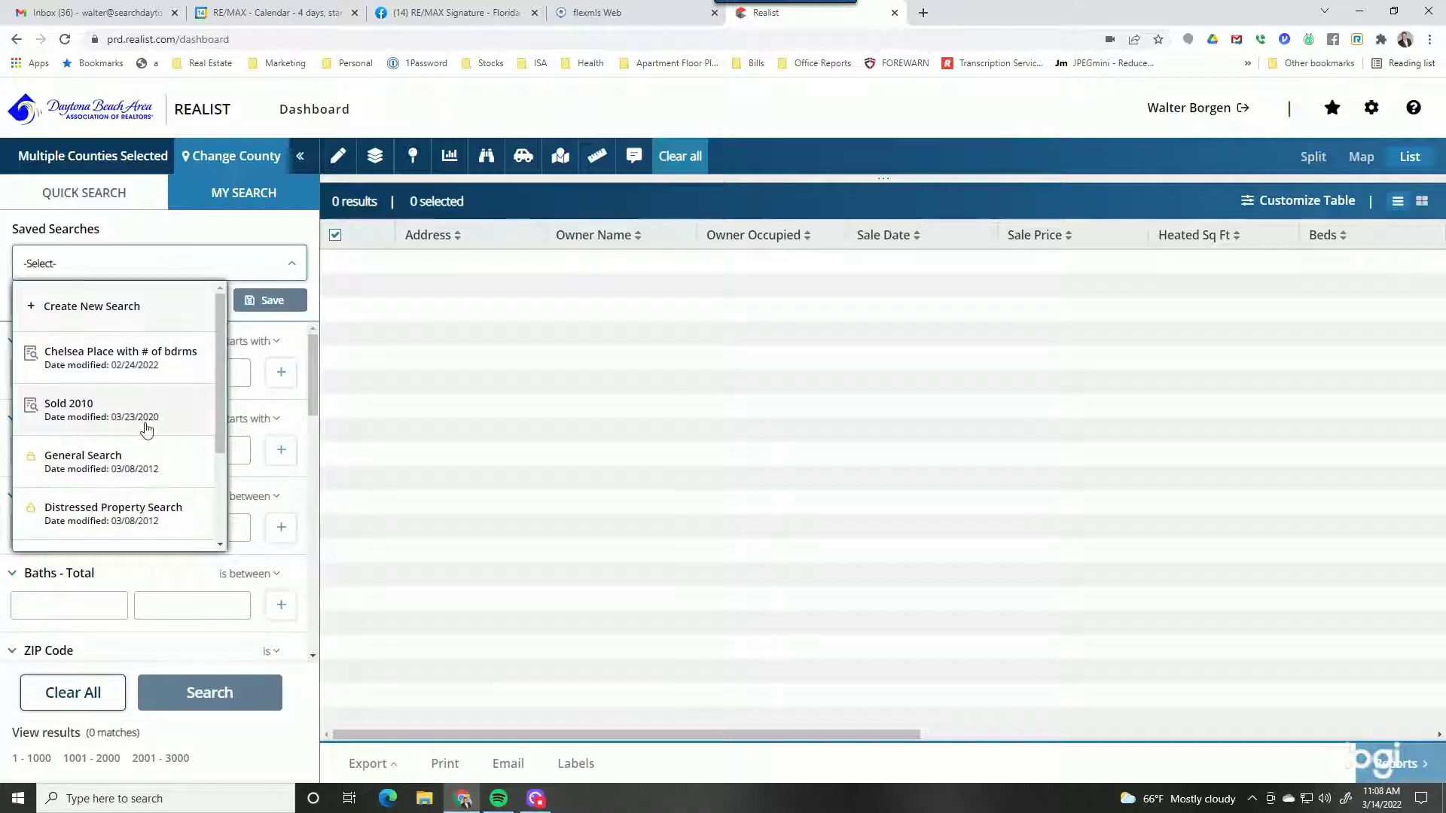
pyautogui.click(148, 239)
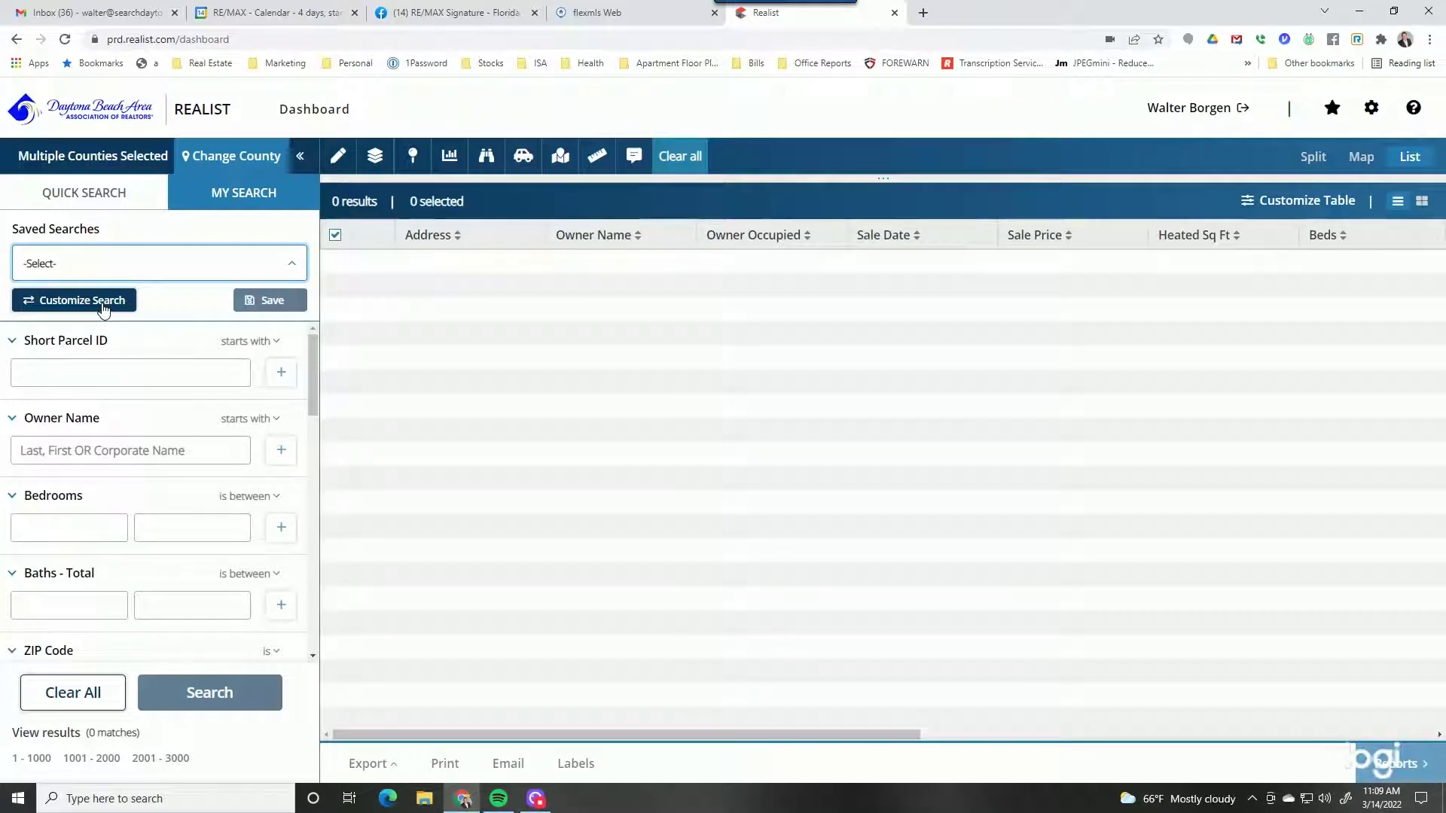
# Step: Add Owner Occupied from the Owner Information category to the search attributes
pyautogui.click(107, 305)
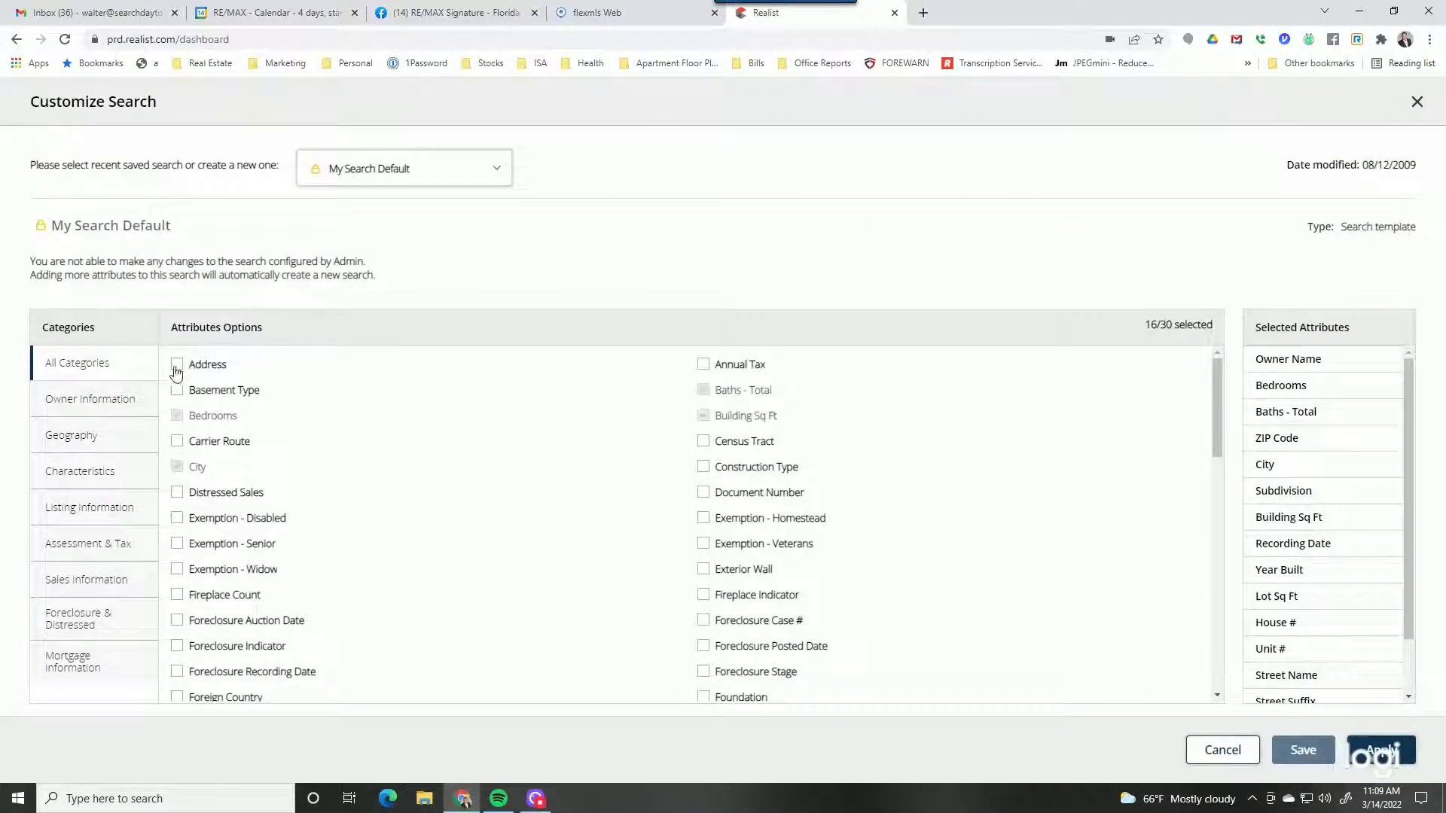
pyautogui.click(111, 410)
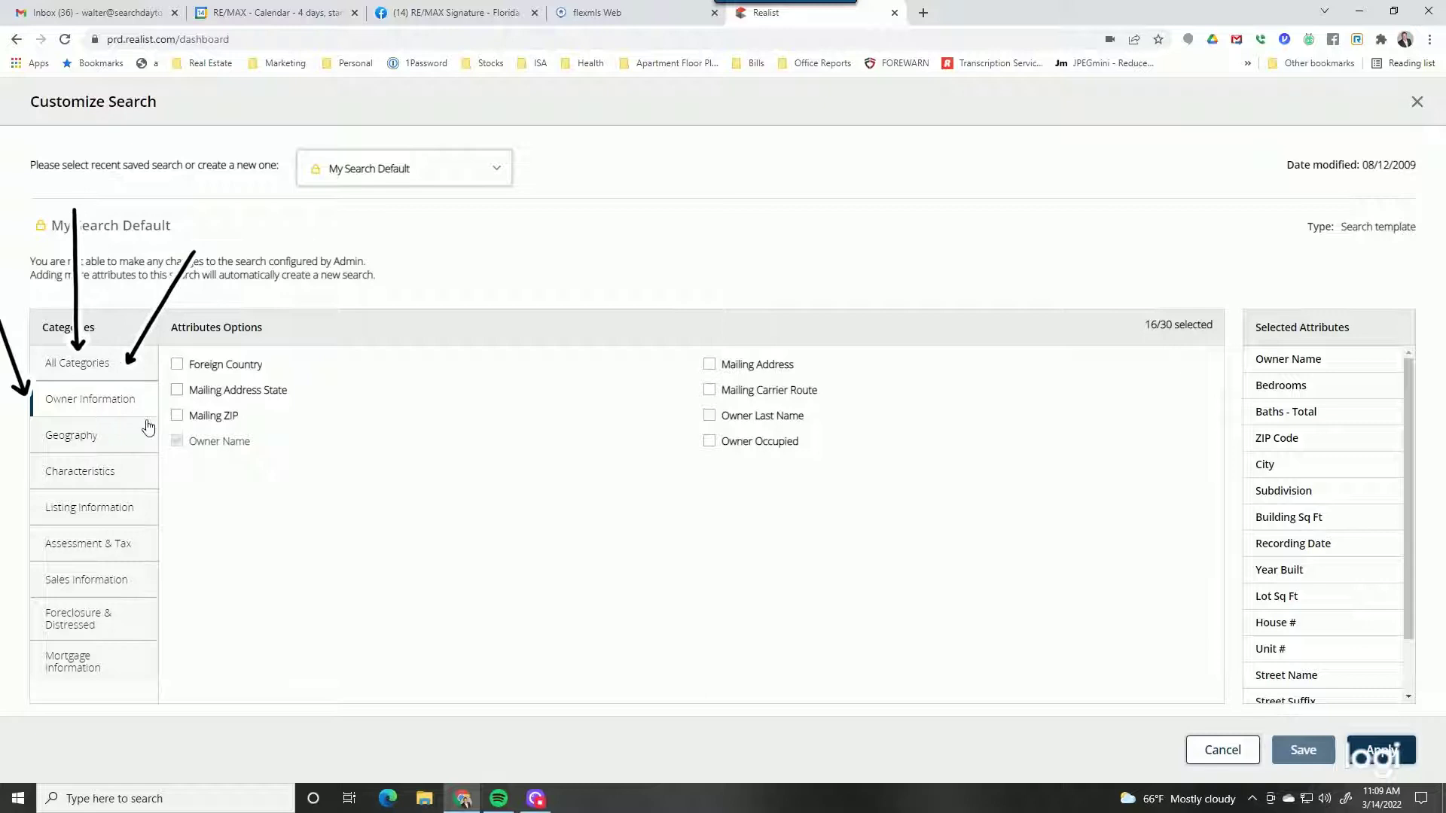
pyautogui.scroll(-2, 1325, 396)
pyautogui.scroll(1, 1344, 625)
pyautogui.scroll(-1, 1355, 512)
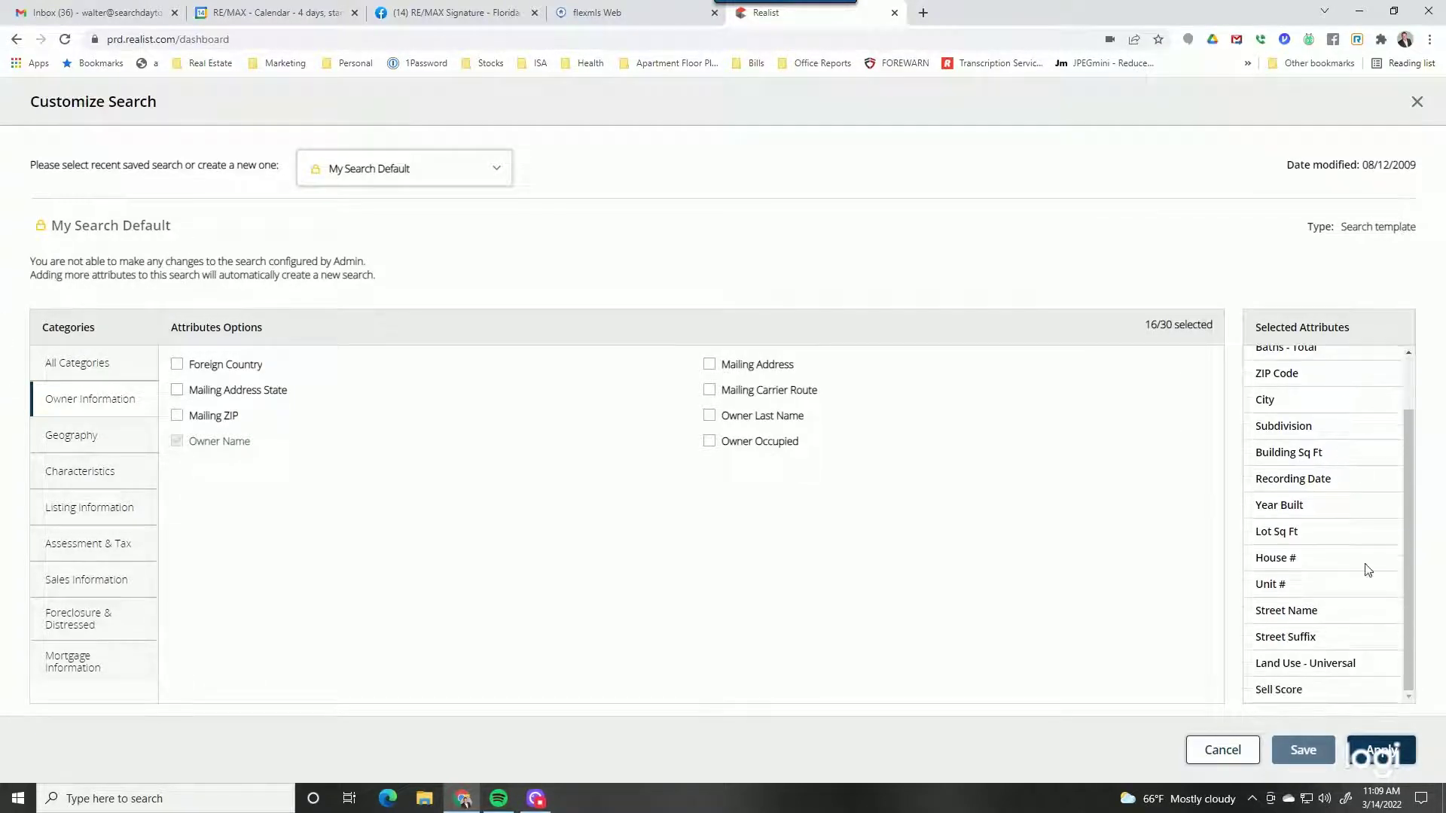
pyautogui.scroll(1, 1353, 471)
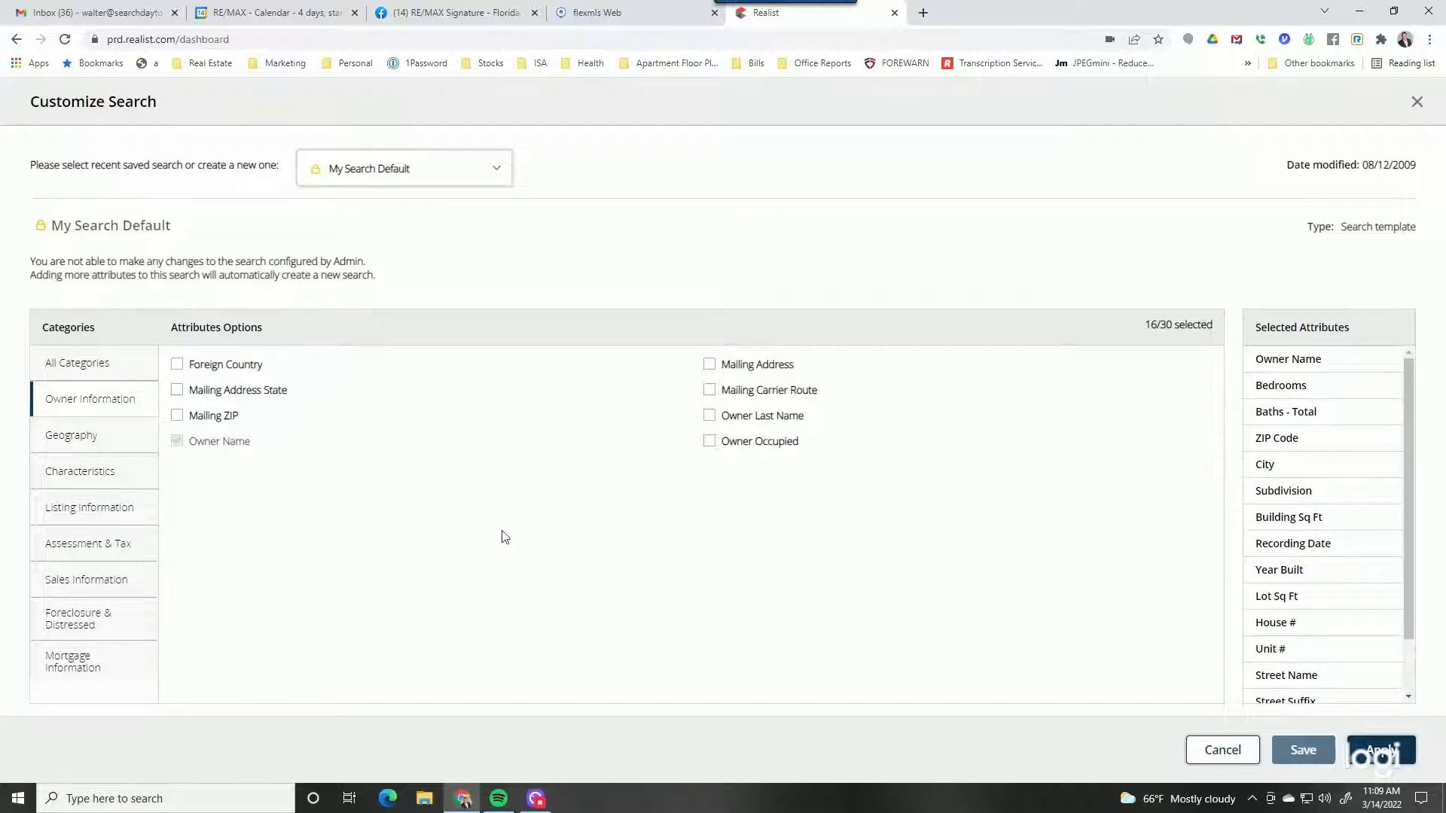
pyautogui.click(708, 441)
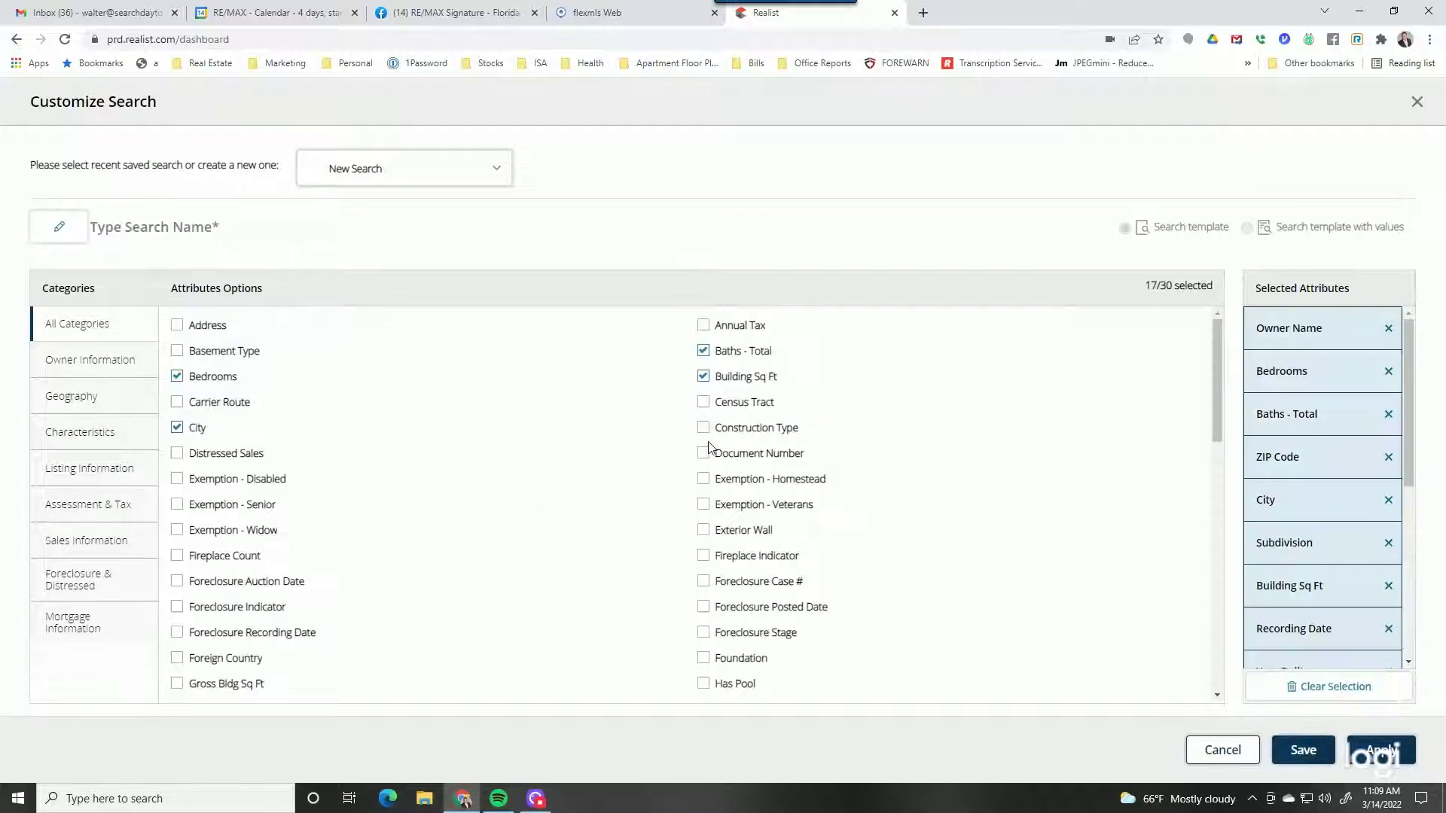
# Step: Remove Sell Score; add Foreign Country, Mailing Address State, Mailing ZIP, Mailing Address and Mailing Carrier Route
pyautogui.click(113, 364)
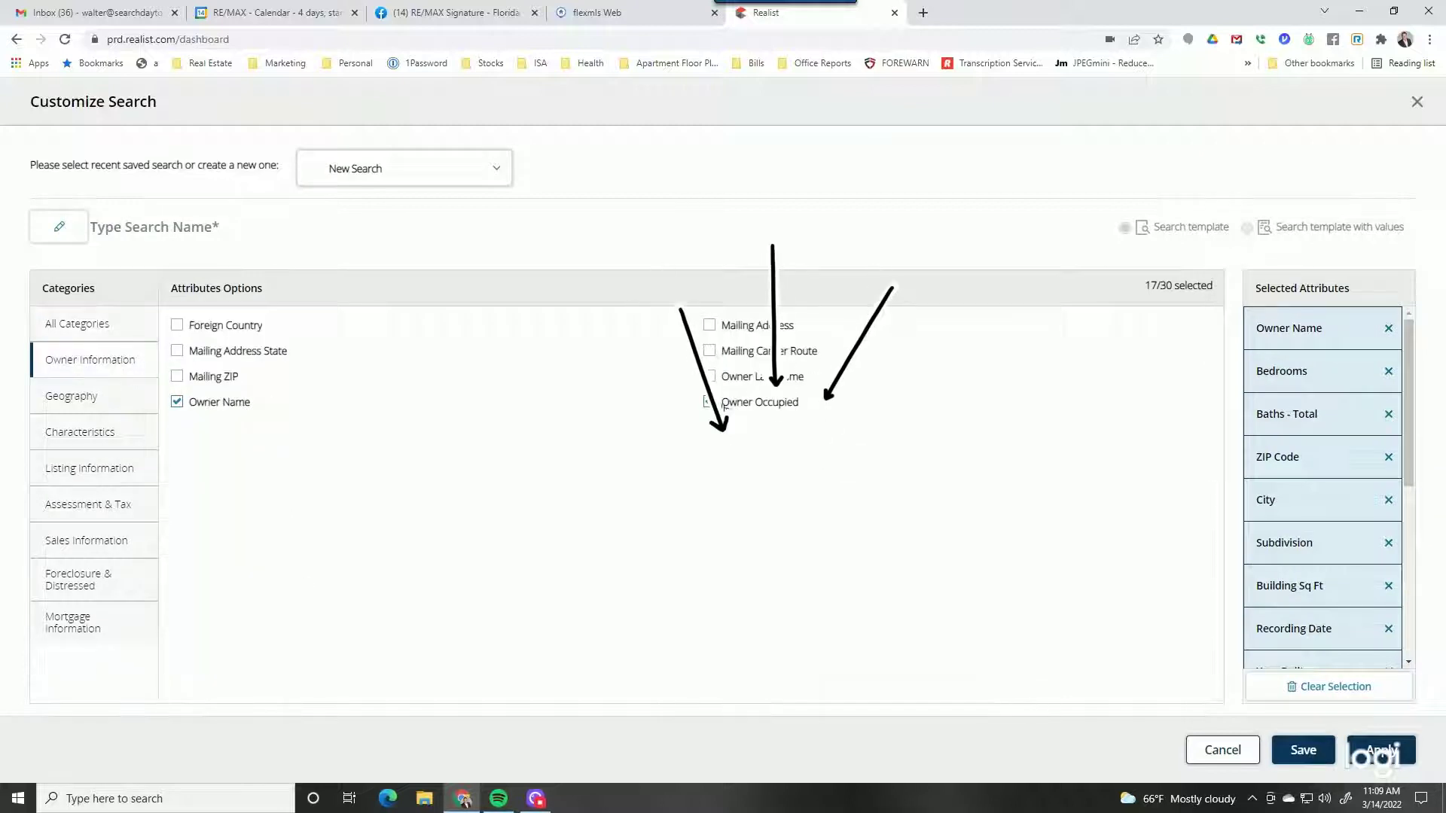
pyautogui.scroll(-5, 1325, 527)
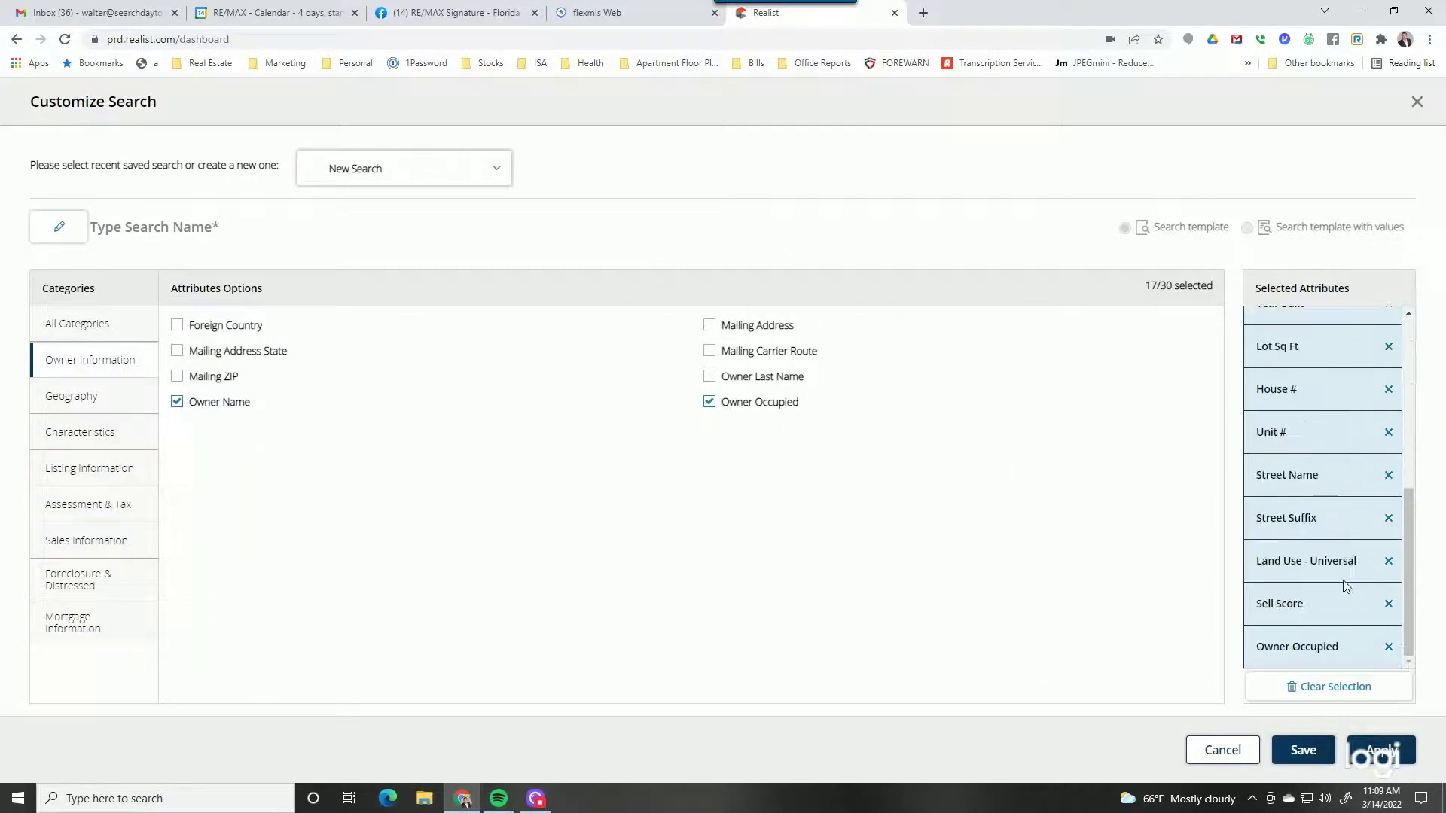
pyautogui.click(1388, 603)
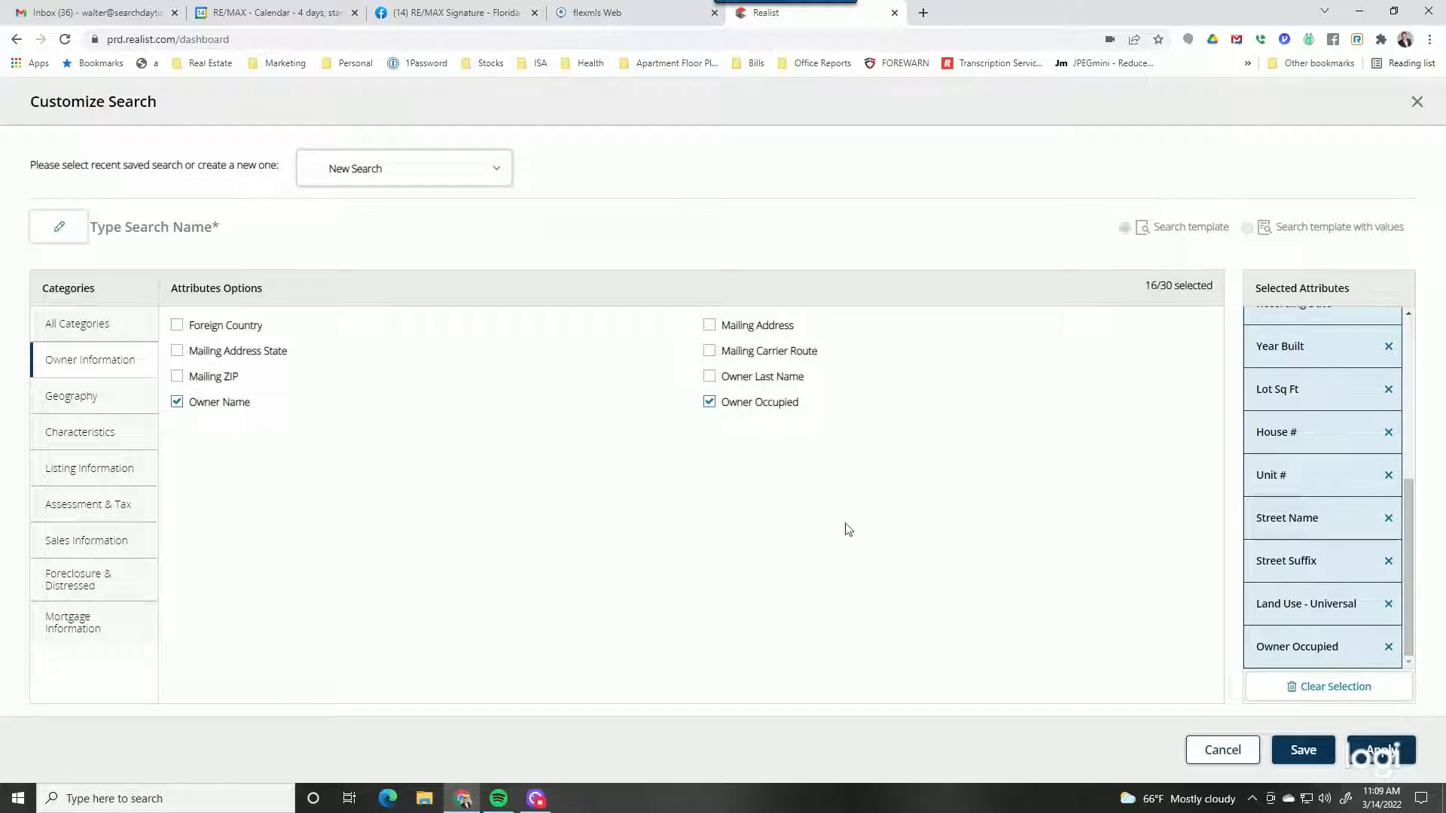
pyautogui.click(179, 326)
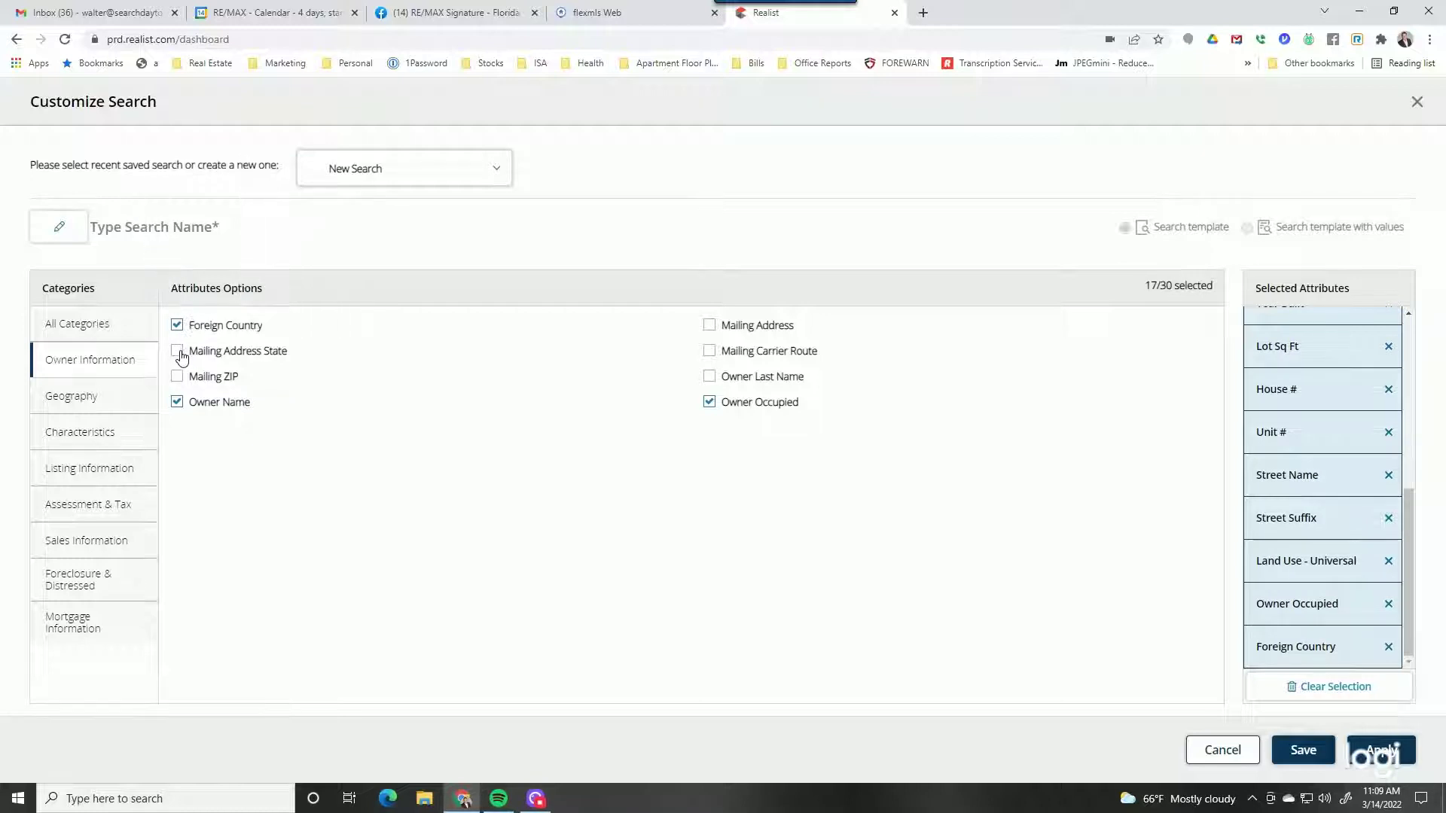
pyautogui.click(177, 351)
pyautogui.click(178, 376)
pyautogui.click(710, 327)
pyautogui.click(710, 352)
# Step: Move Mailing Address above Mailing Address State in the selected attributes list
pyautogui.scroll(-3, 1336, 593)
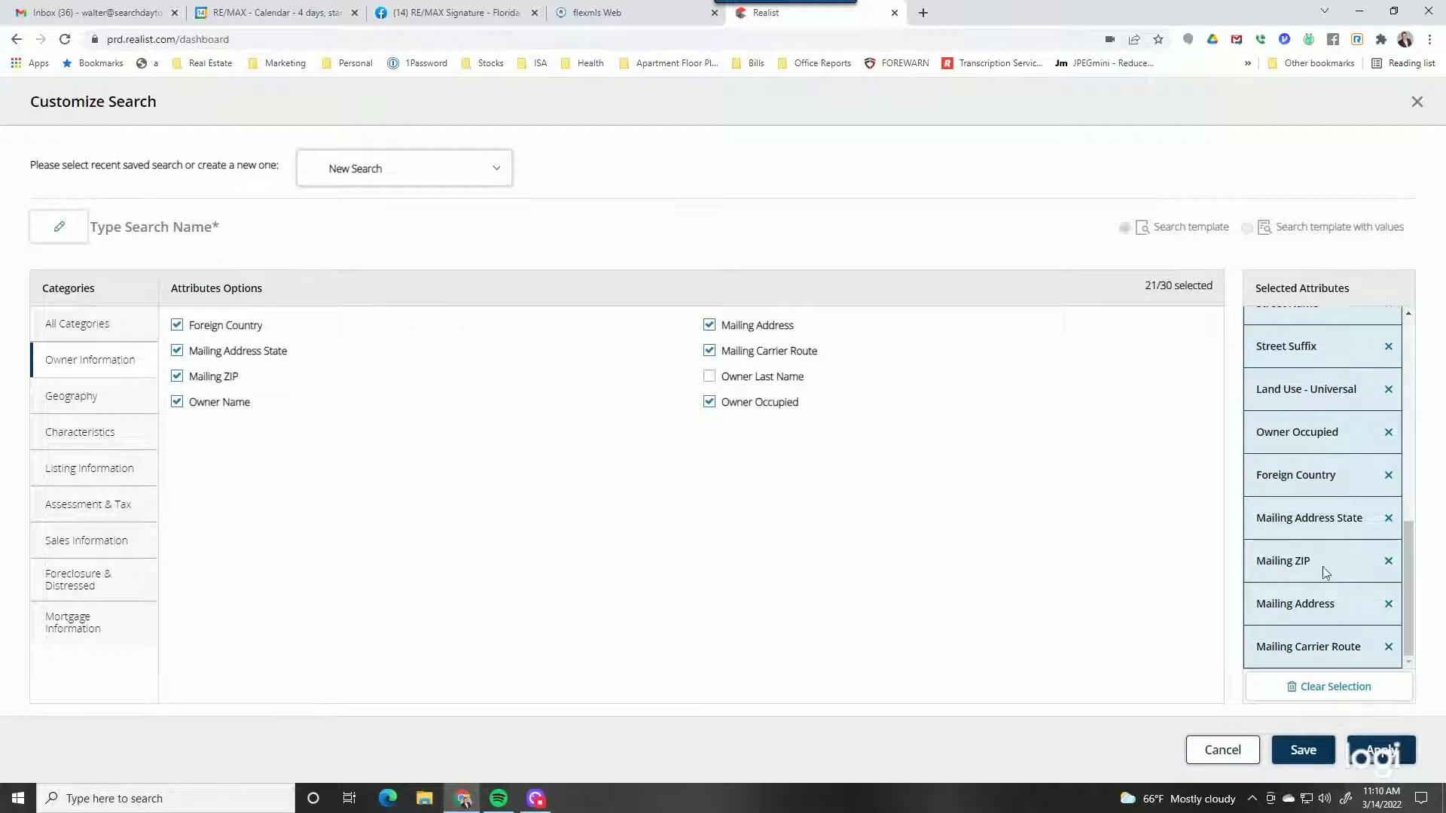
pyautogui.moveTo(1317, 603); pyautogui.dragTo(1329, 520)
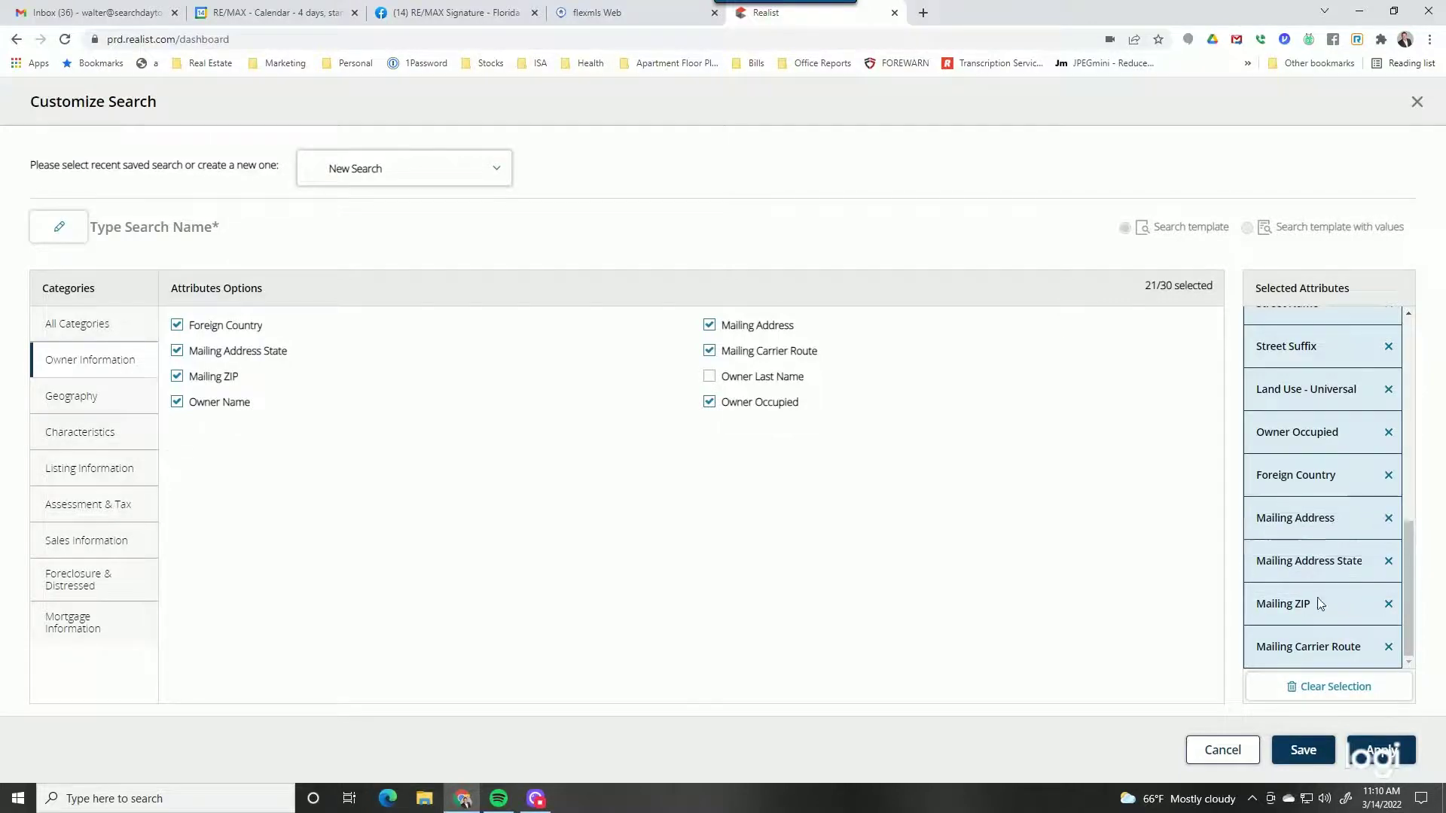
pyautogui.scroll(3, 1334, 628)
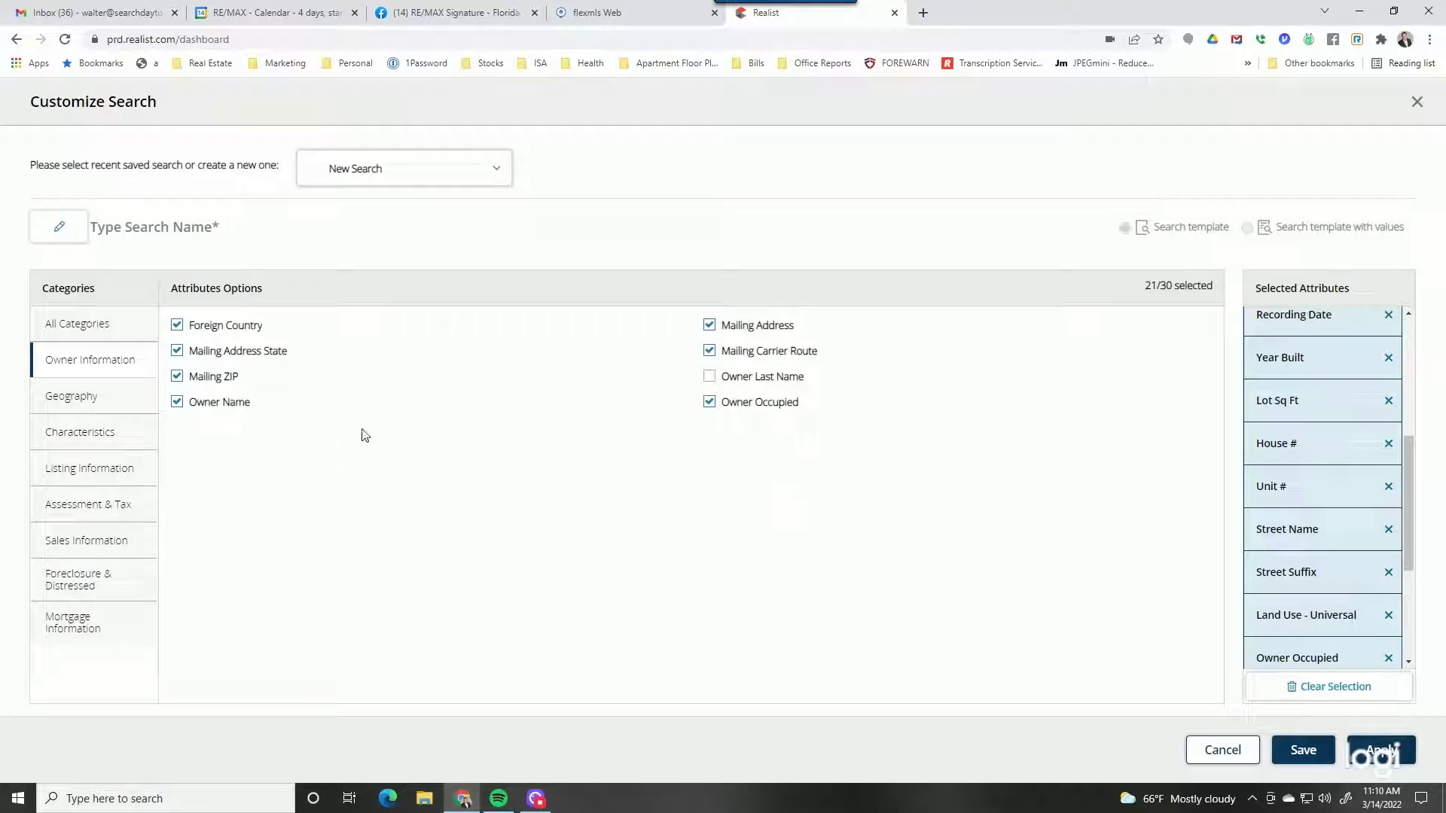
pyautogui.scroll(-3, 1311, 558)
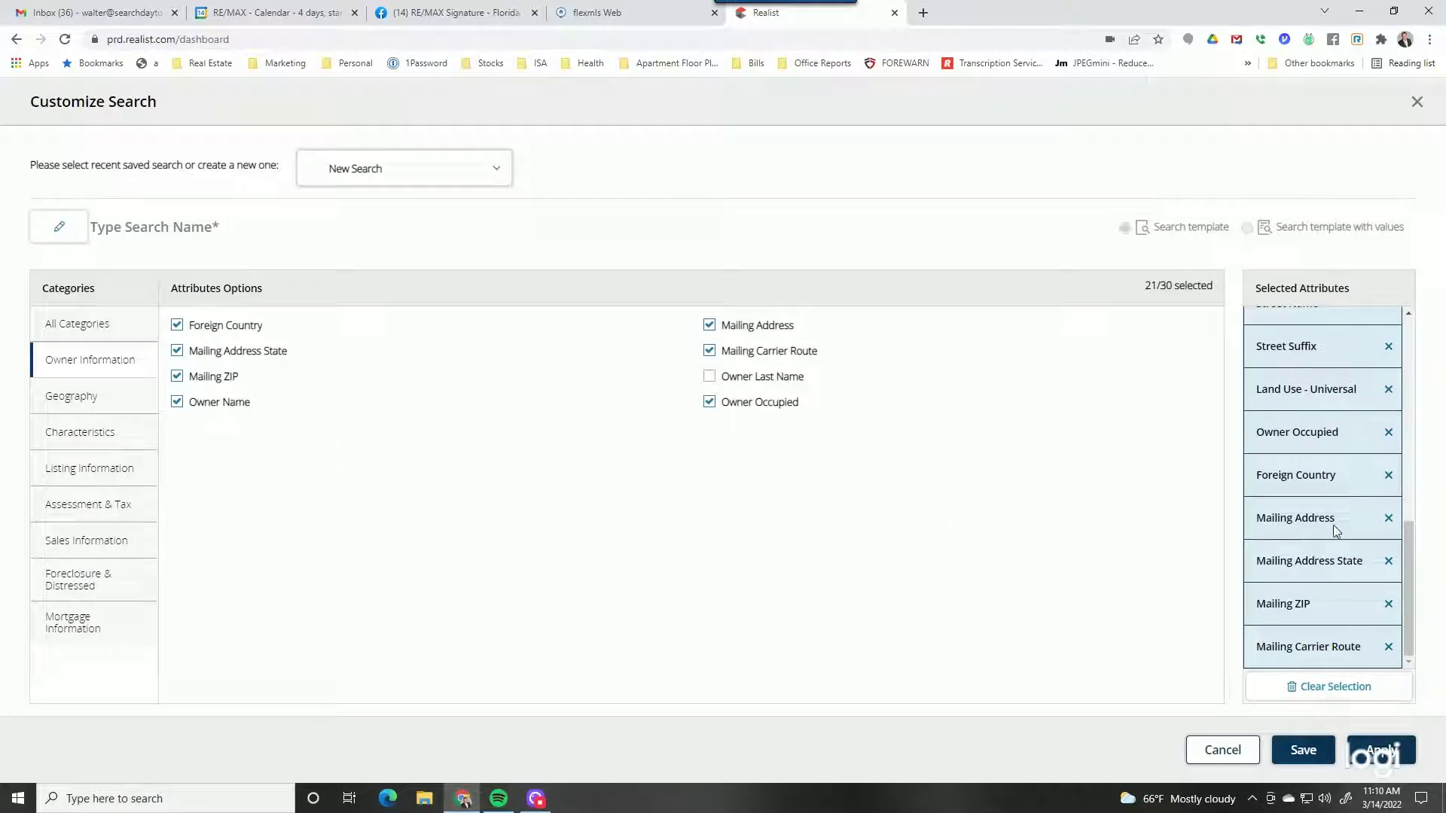
pyautogui.click(133, 467)
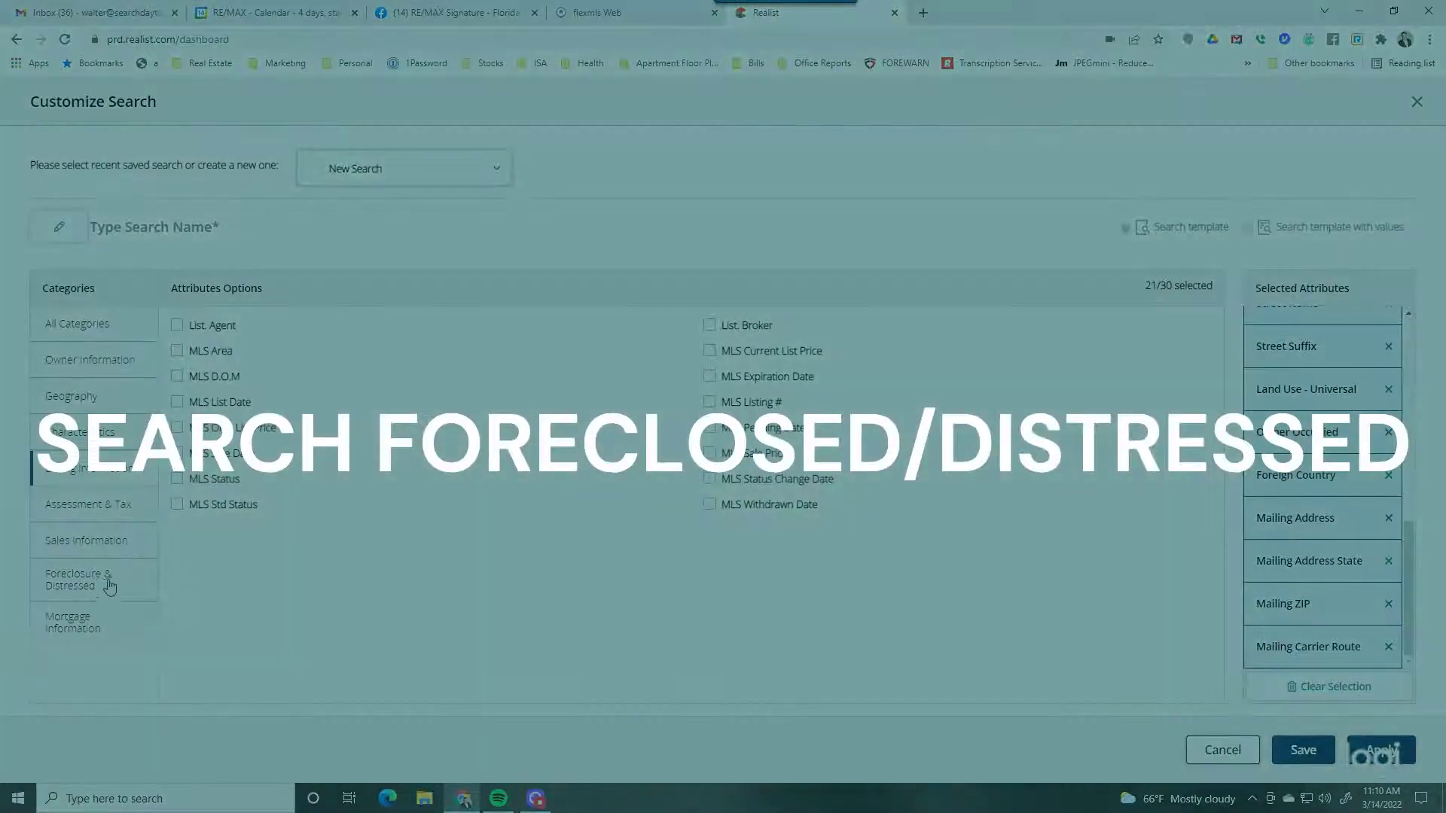
# Step: Add Distressed Sales, Foreclosure Indicator and Foreclosure Auction Date, then apply all 24 attributes
pyautogui.click(112, 583)
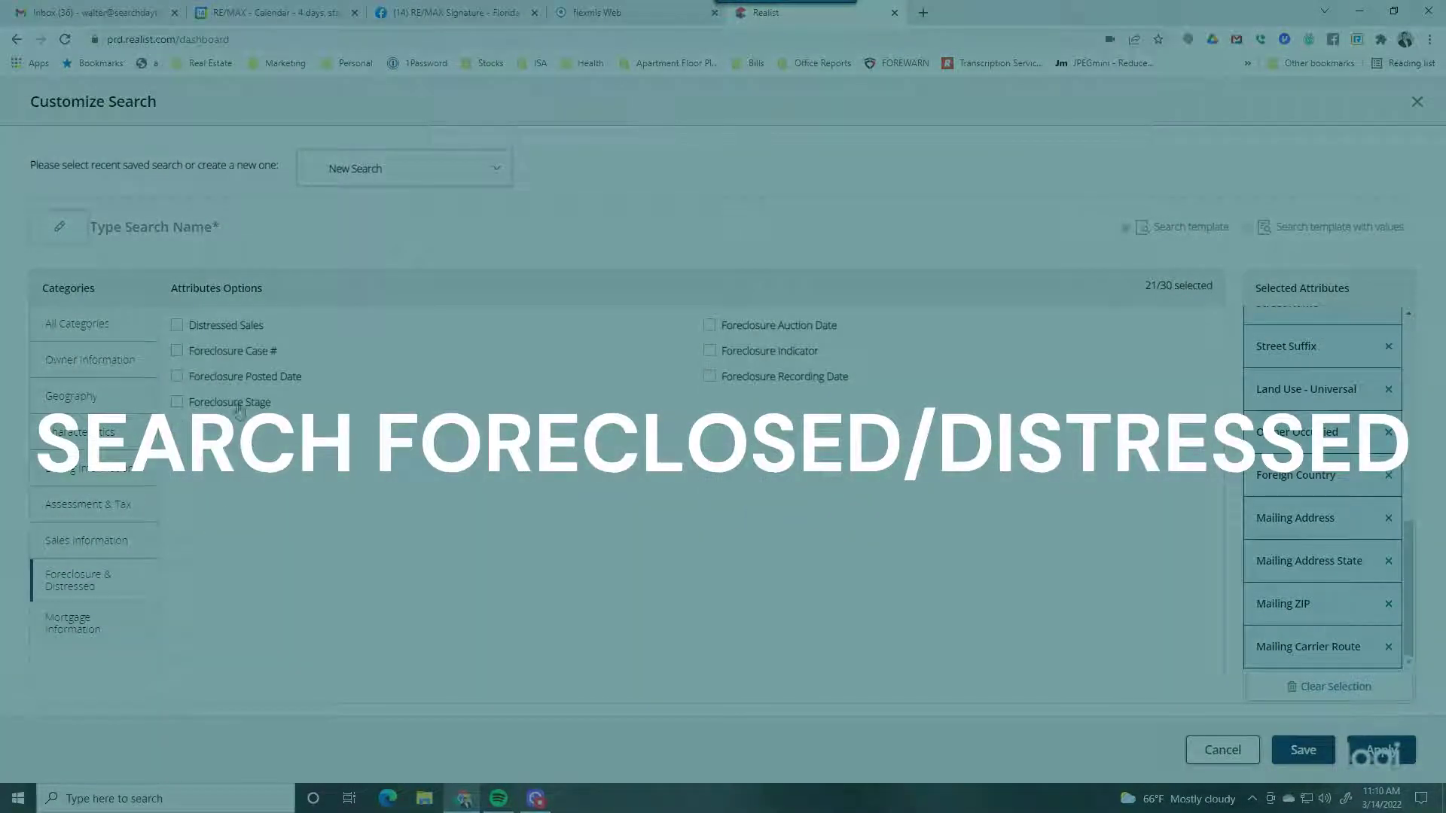
pyautogui.click(179, 328)
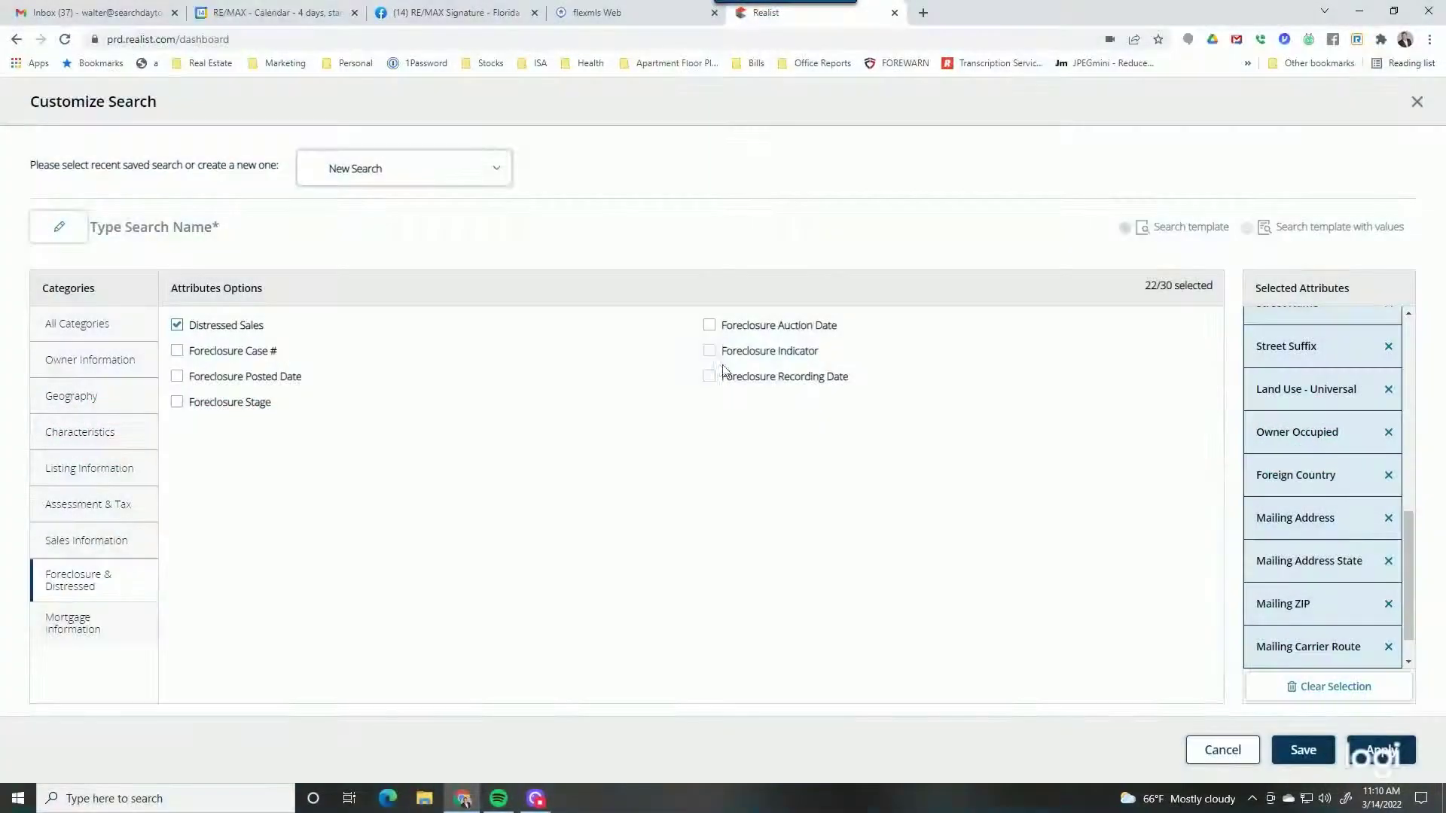
pyautogui.click(709, 352)
pyautogui.click(709, 326)
pyautogui.click(96, 624)
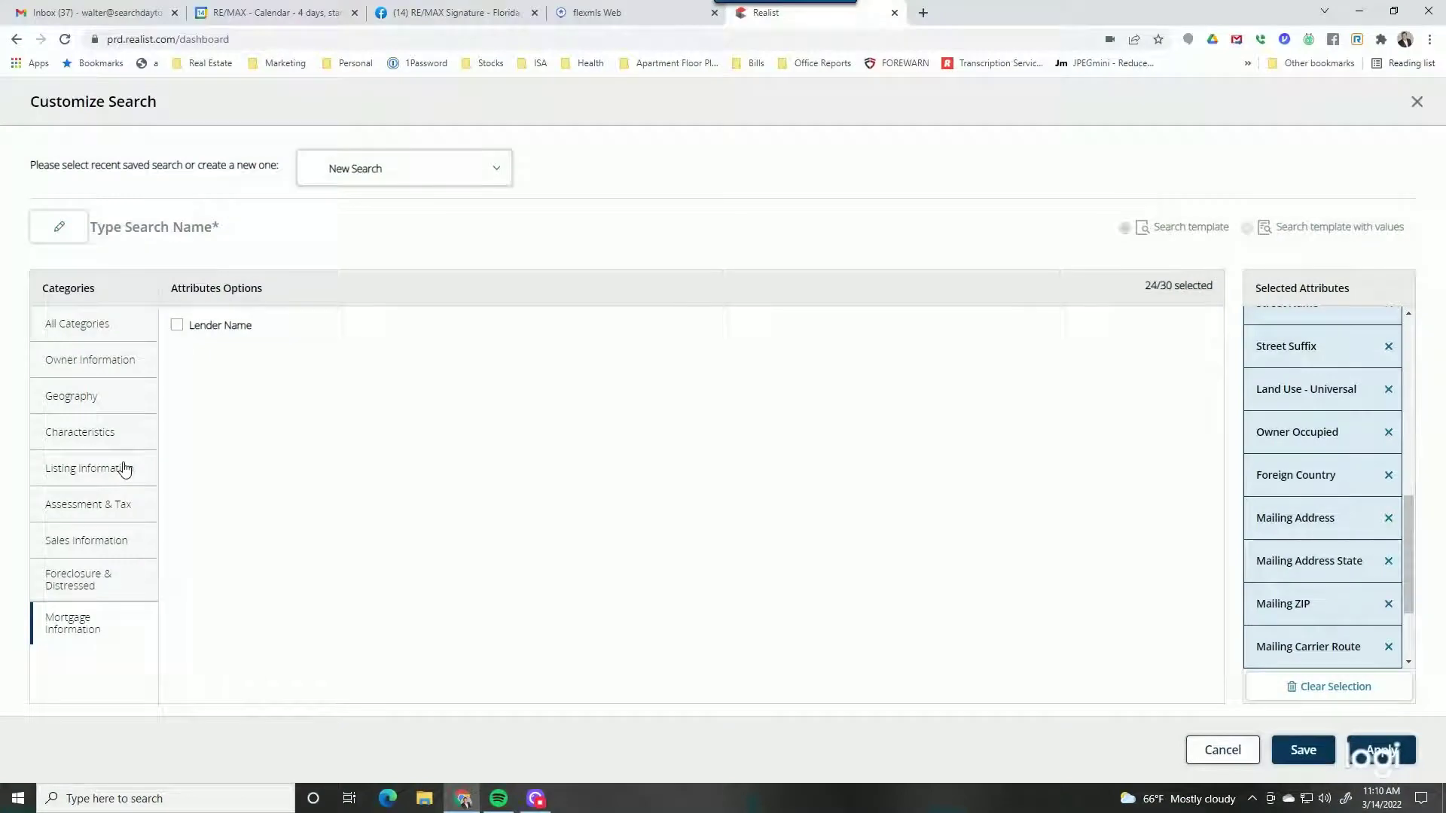
pyautogui.click(1381, 750)
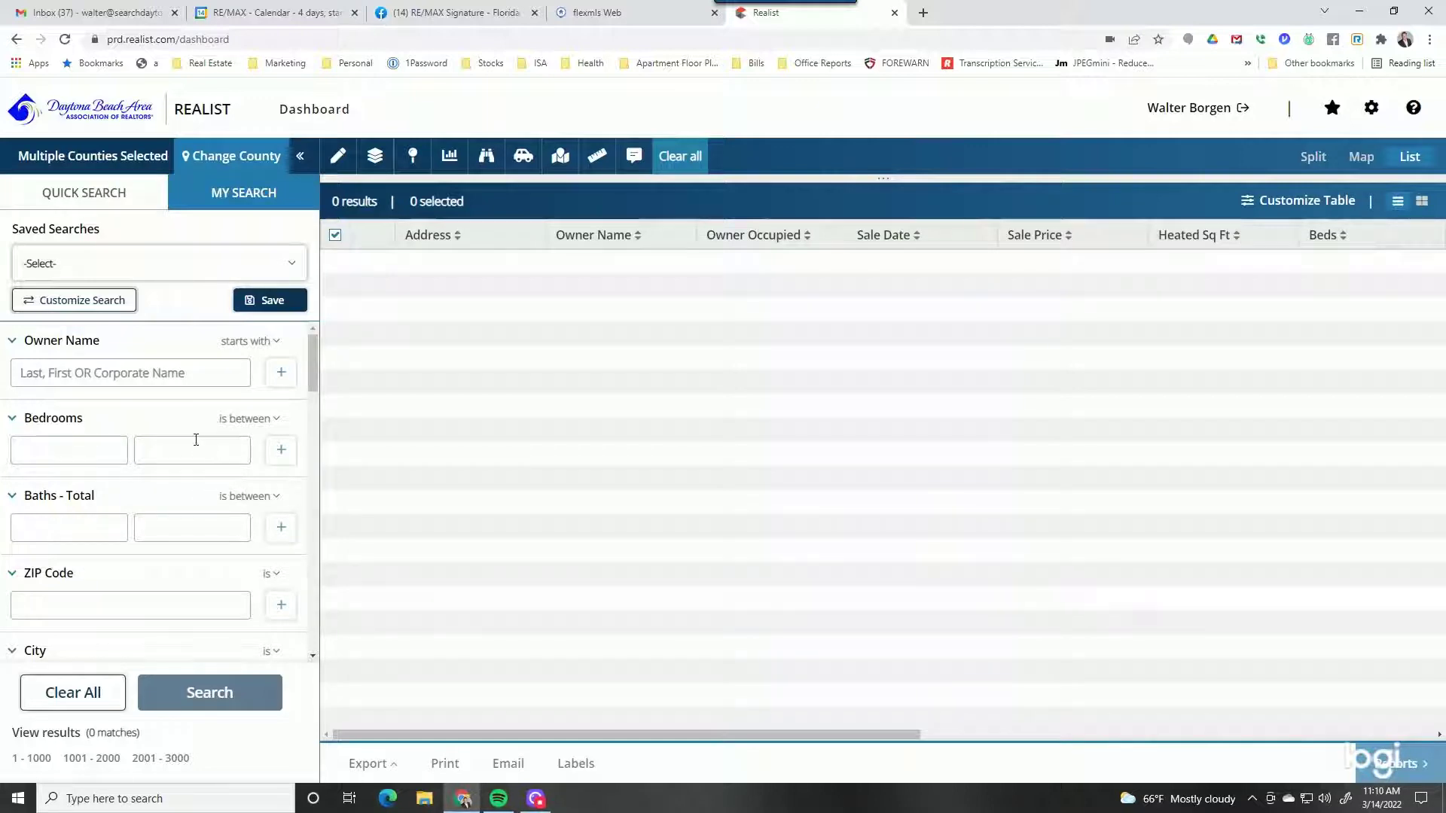
pyautogui.scroll(-5, 185, 445)
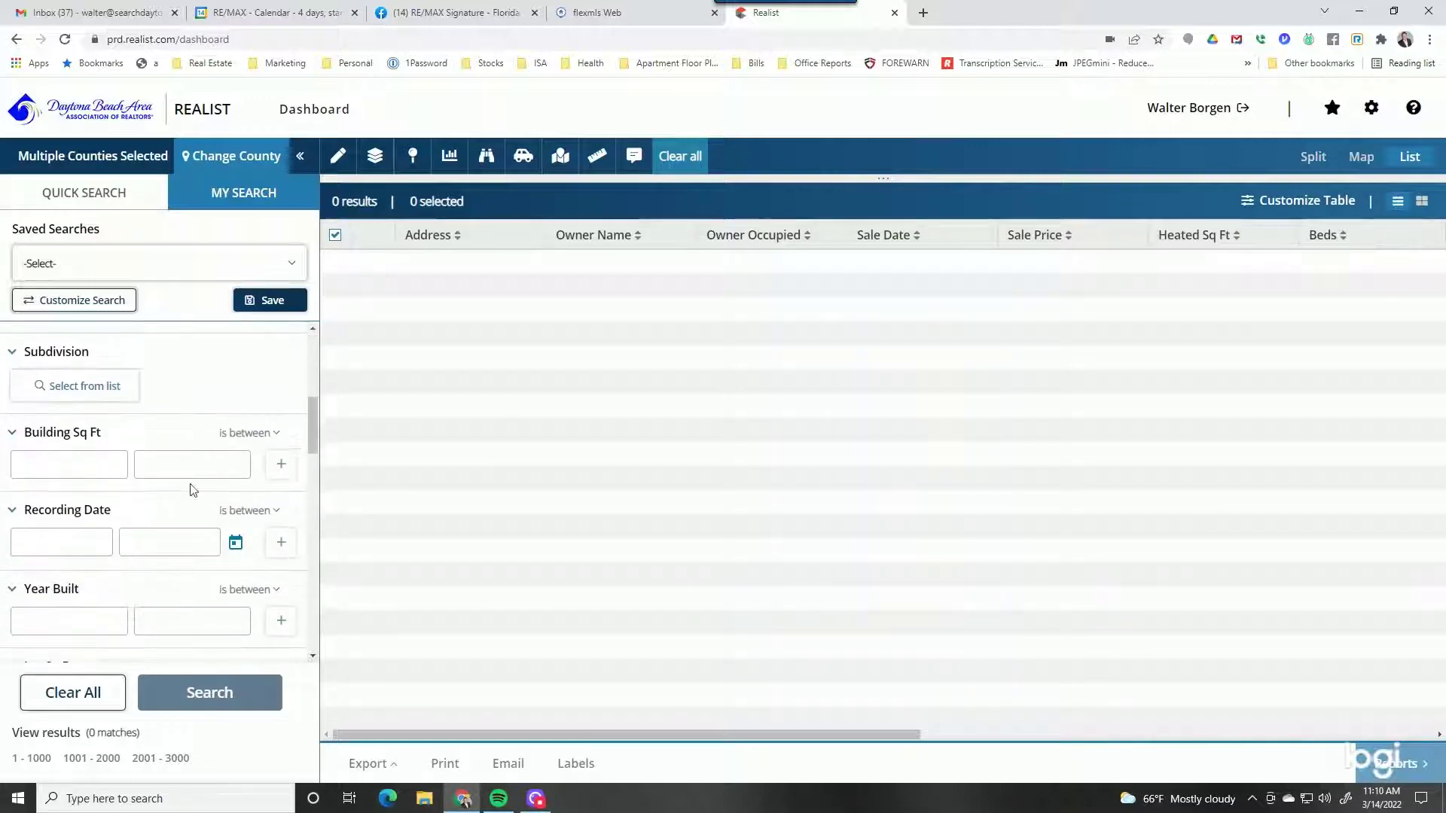
pyautogui.scroll(-2, 187, 467)
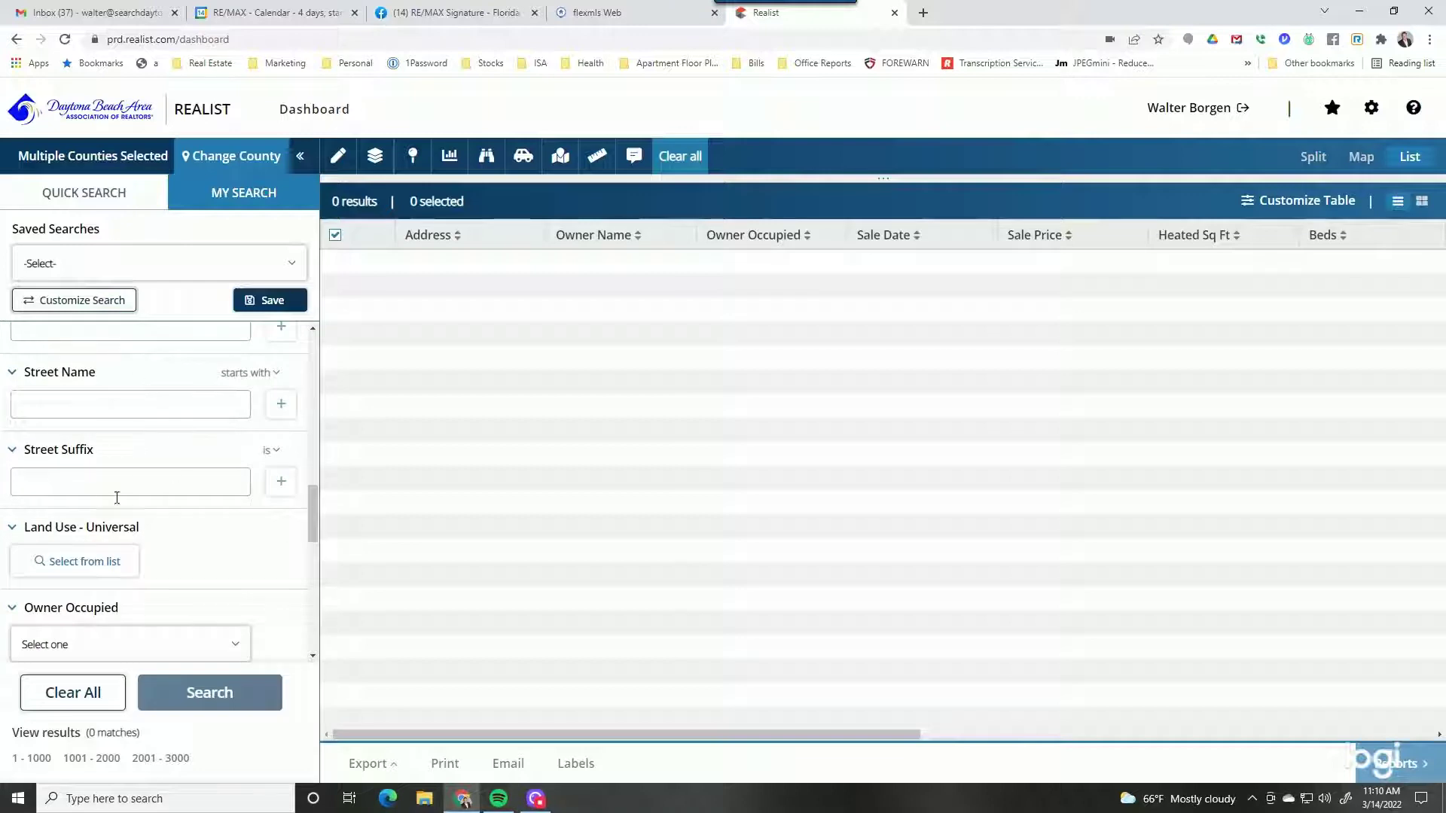
pyautogui.scroll(-6, 117, 497)
pyautogui.scroll(-3, 180, 505)
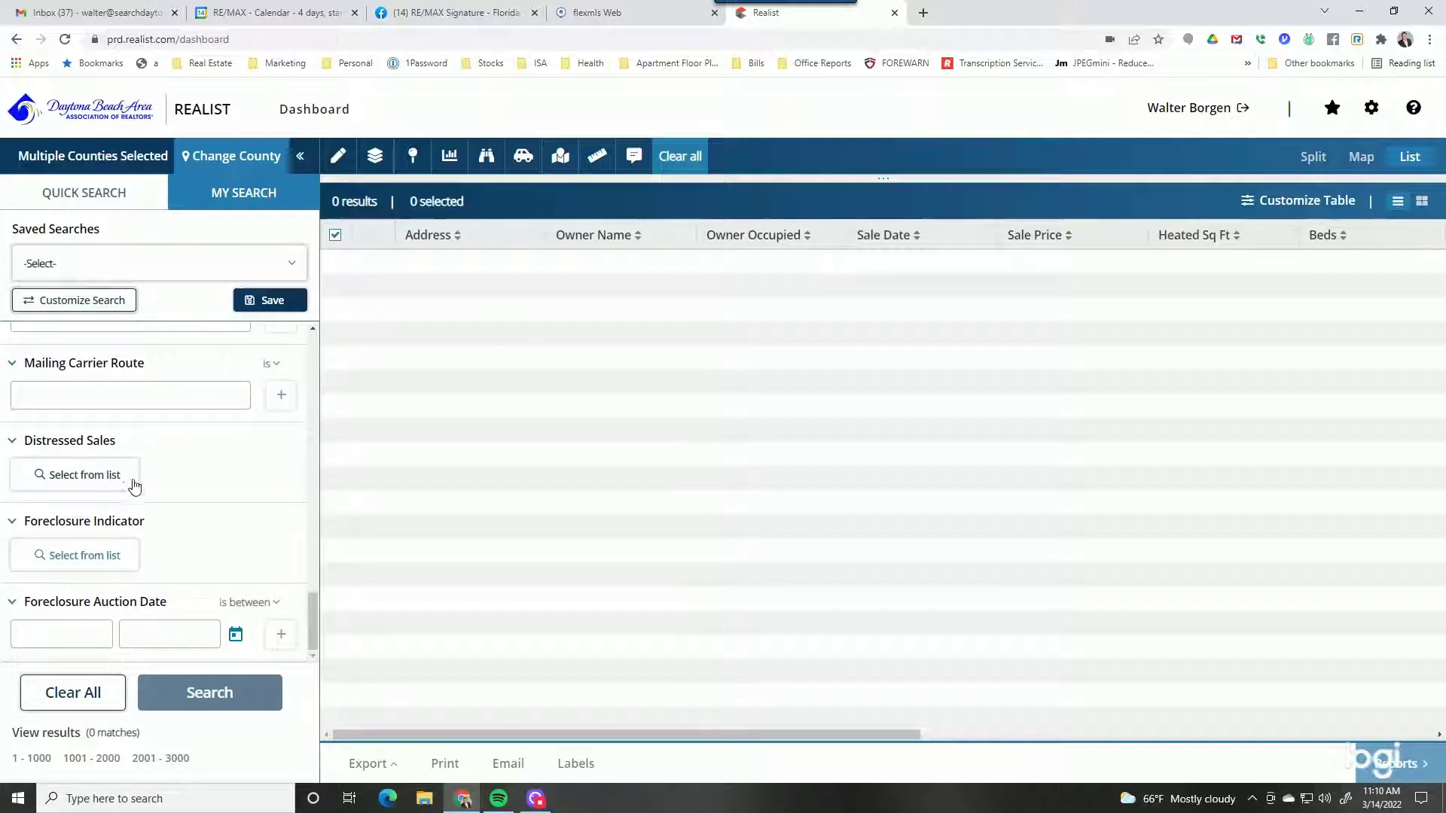
pyautogui.scroll(5, 150, 504)
pyautogui.scroll(2, 169, 534)
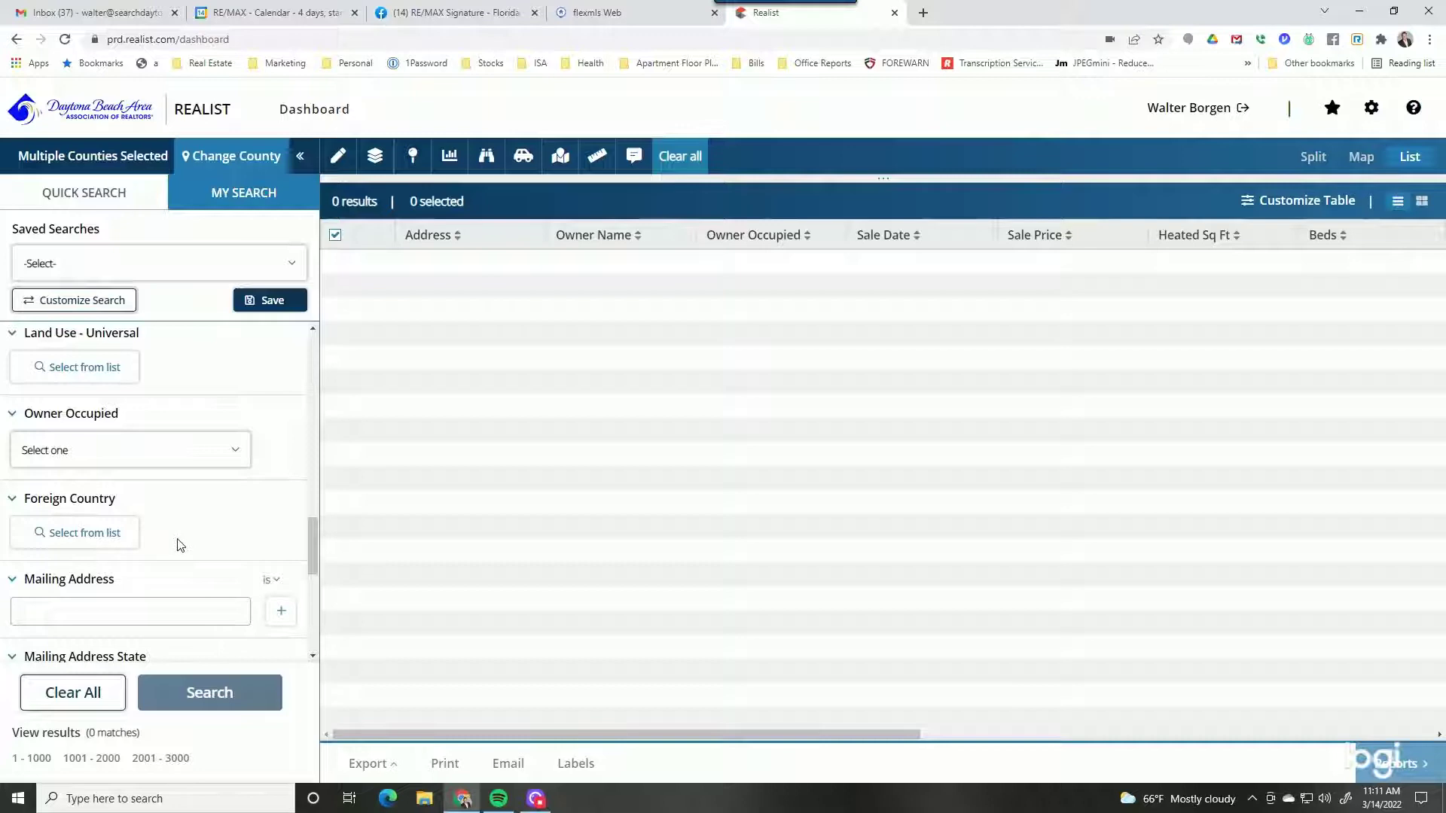
pyautogui.scroll(8, 181, 542)
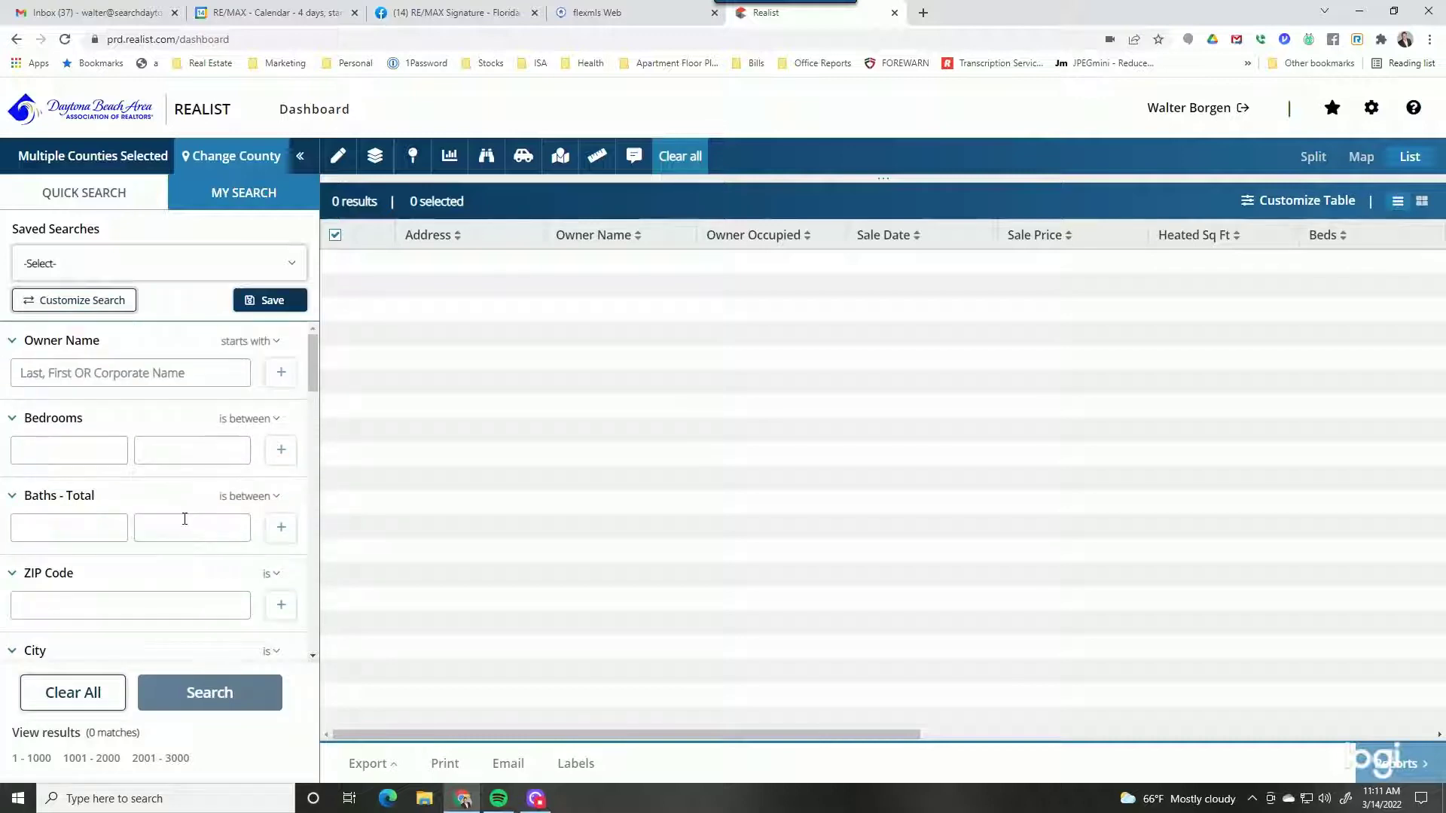
pyautogui.scroll(-4, 184, 519)
# Step: Search the subdivision list for names starting with 'tow'
pyautogui.click(93, 462)
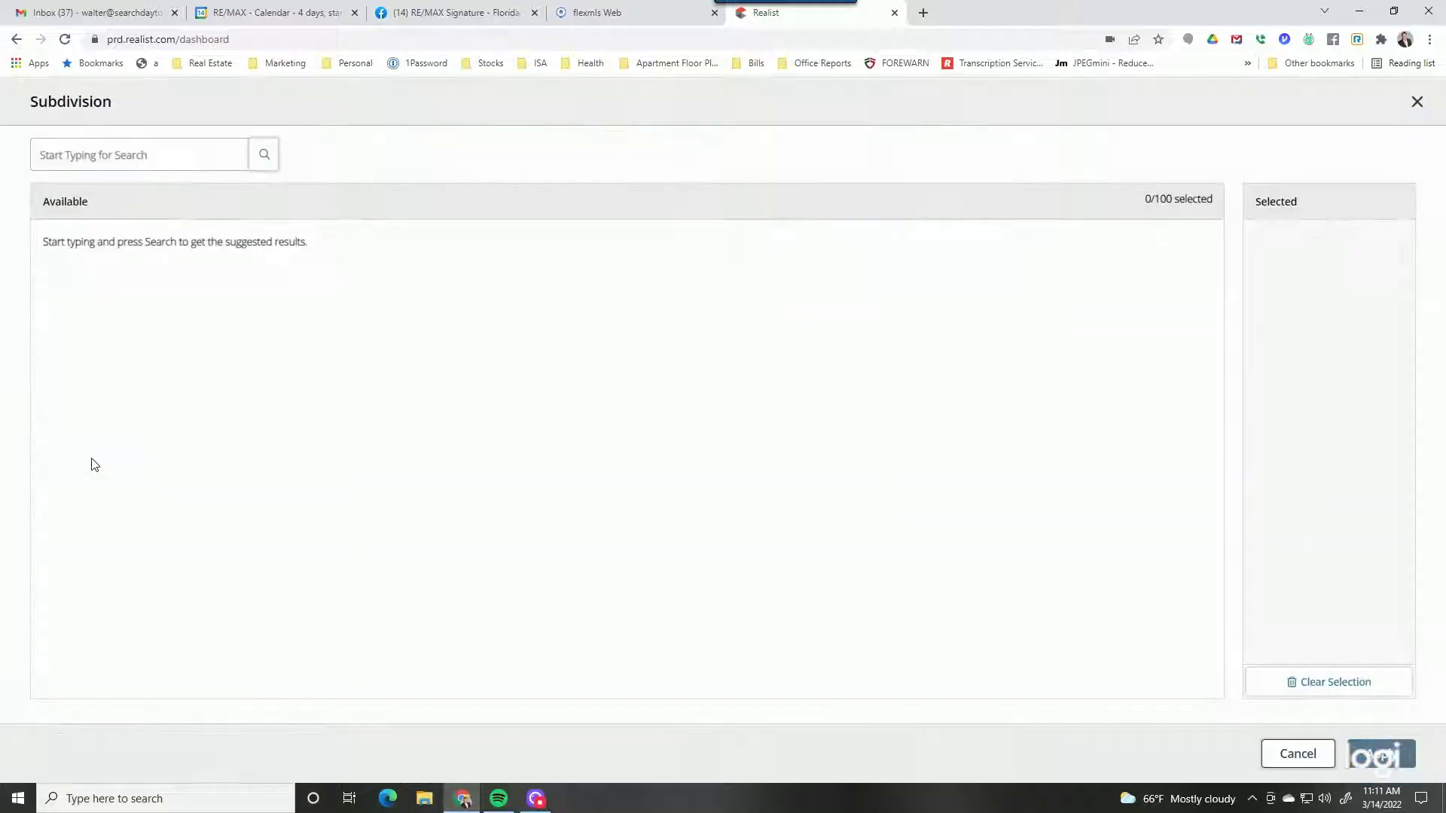
pyautogui.click(147, 160)
pyautogui.write('townhomes')
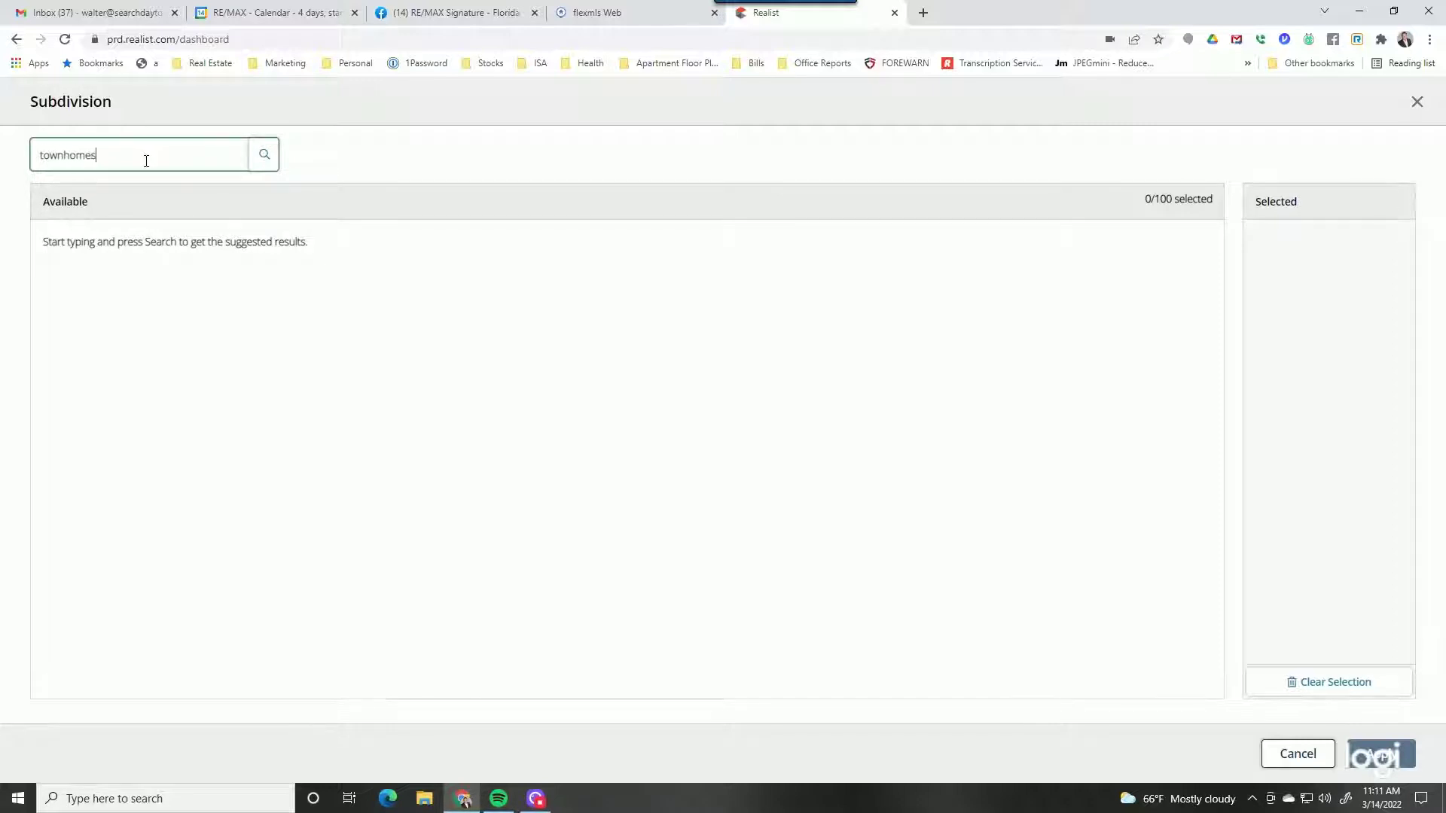
pyautogui.press('Return')
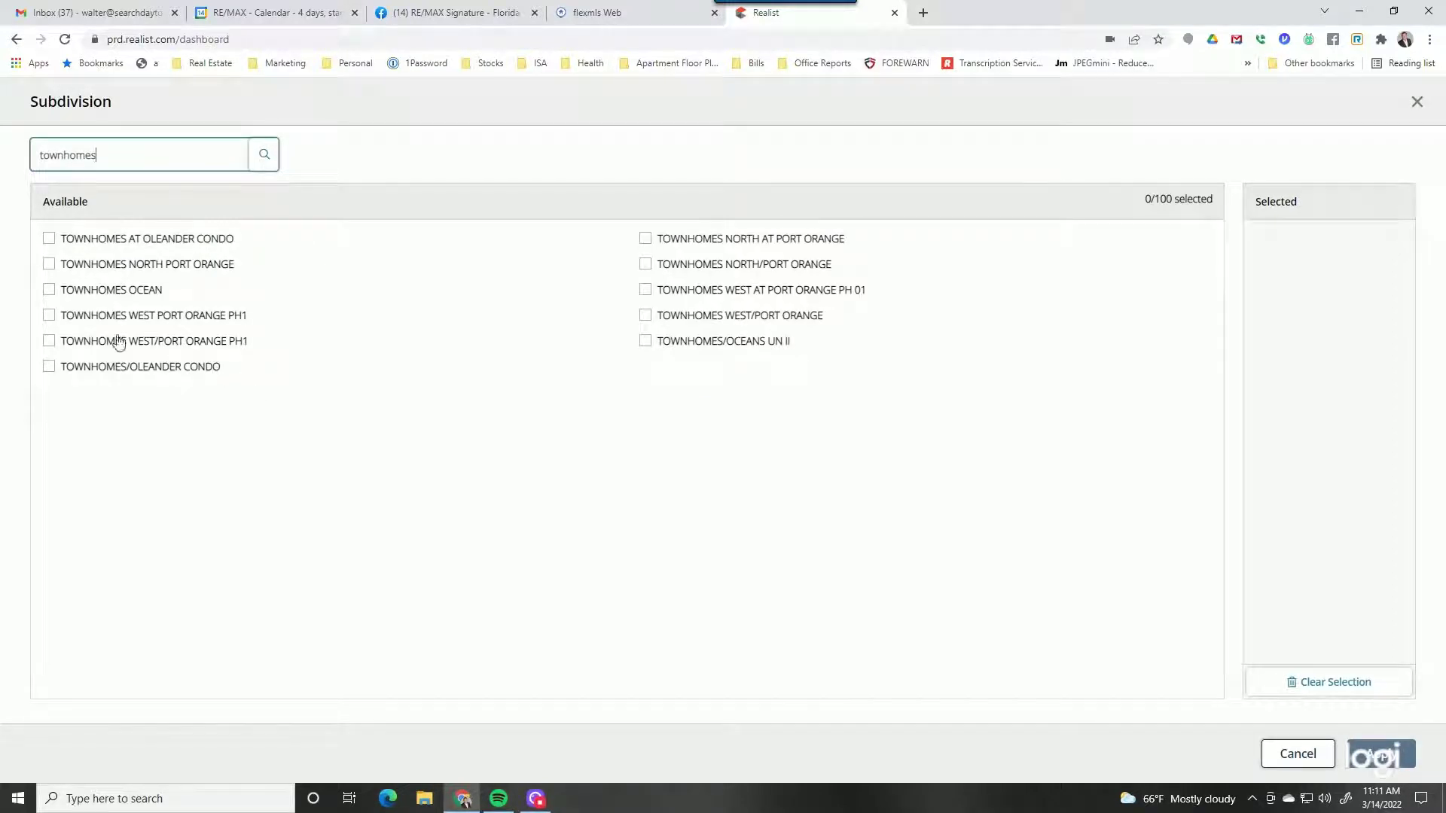
# Step: Add TOWNHOMES WEST AT PORT ORANGE PH 01 and TOWNHOMES WEST/PORT ORANGE, applying all four subdivisions
pyautogui.click(49, 315)
pyautogui.click(48, 340)
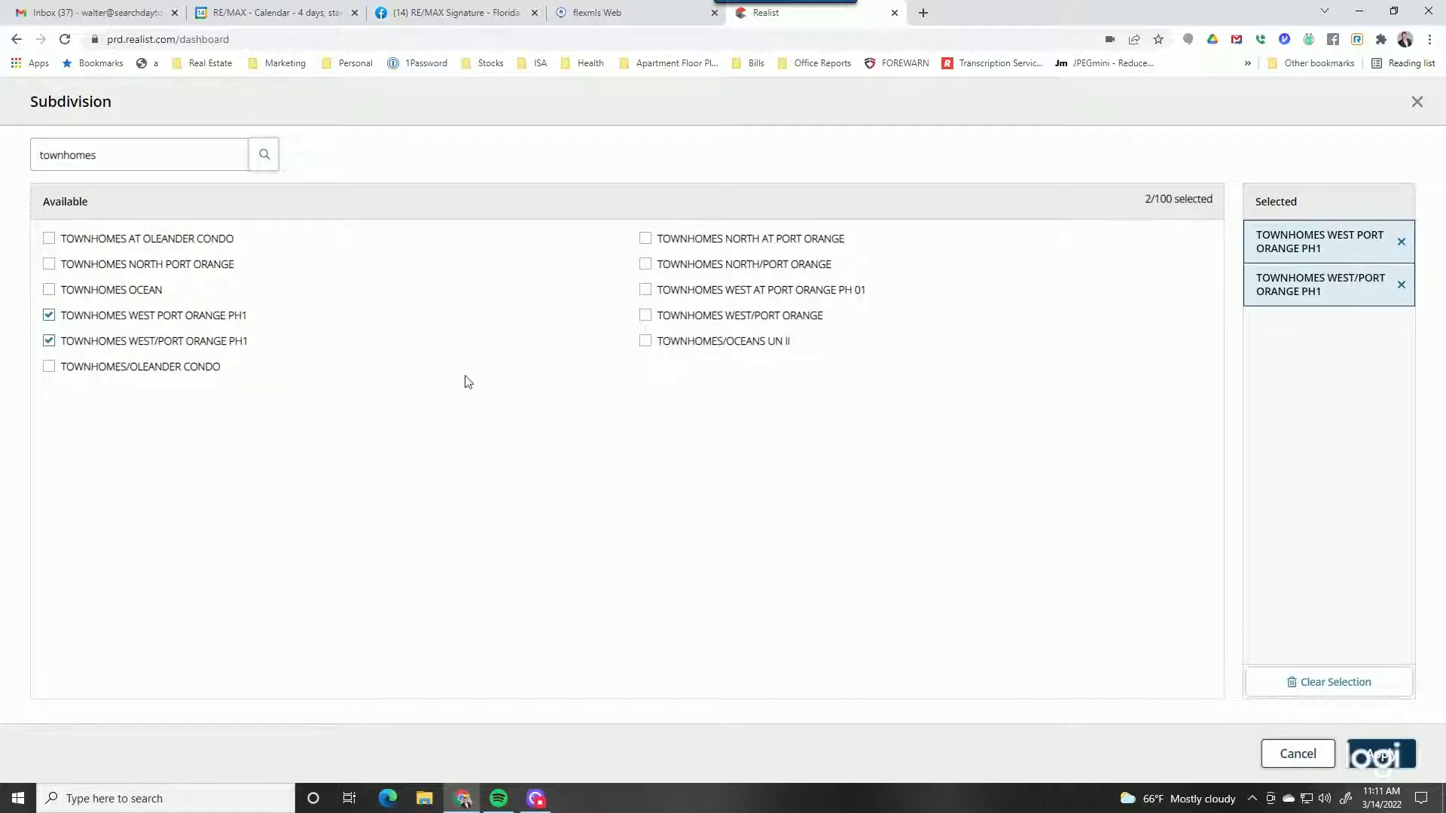
pyautogui.click(646, 290)
pyautogui.click(646, 316)
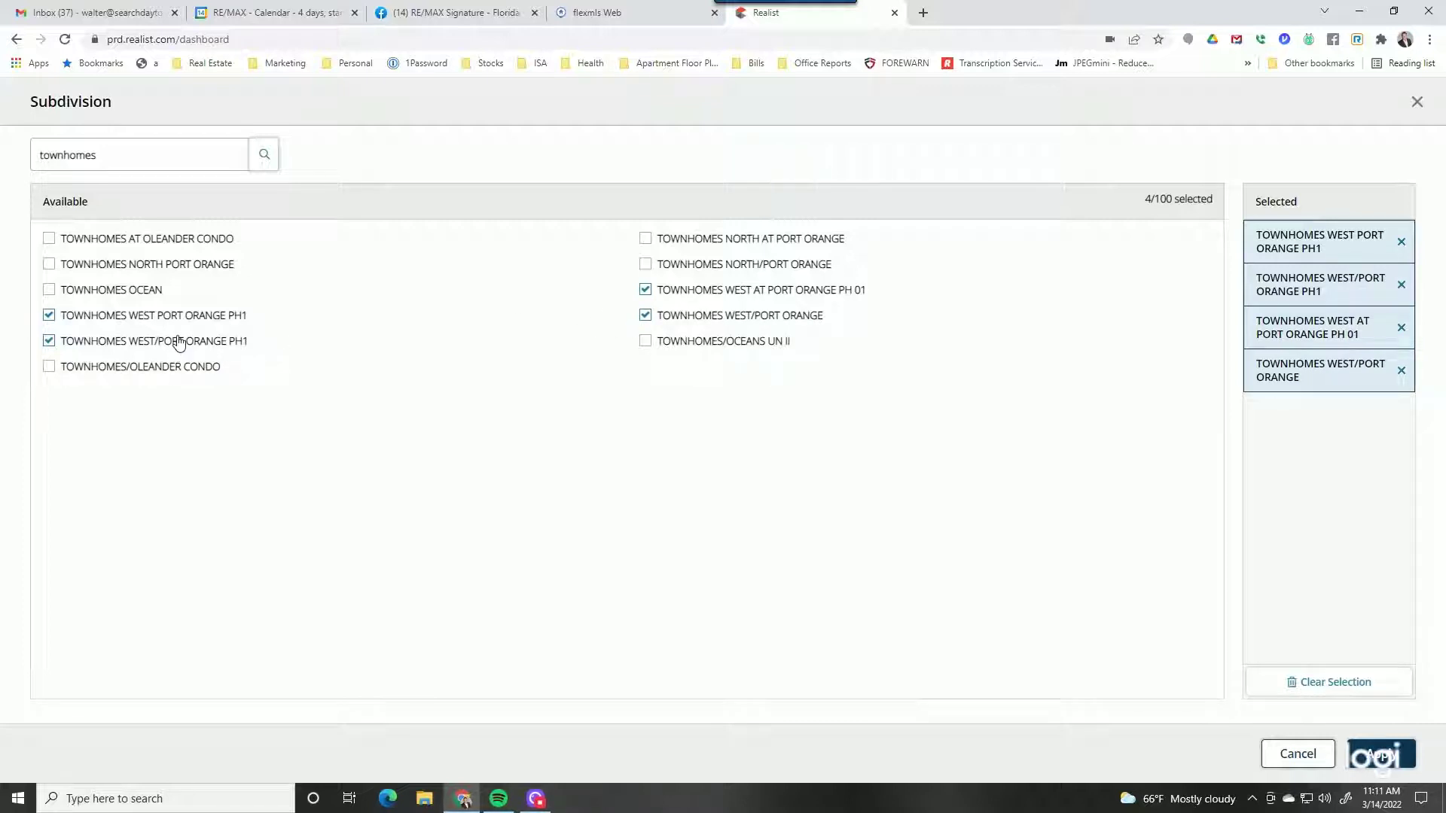
pyautogui.click(1380, 756)
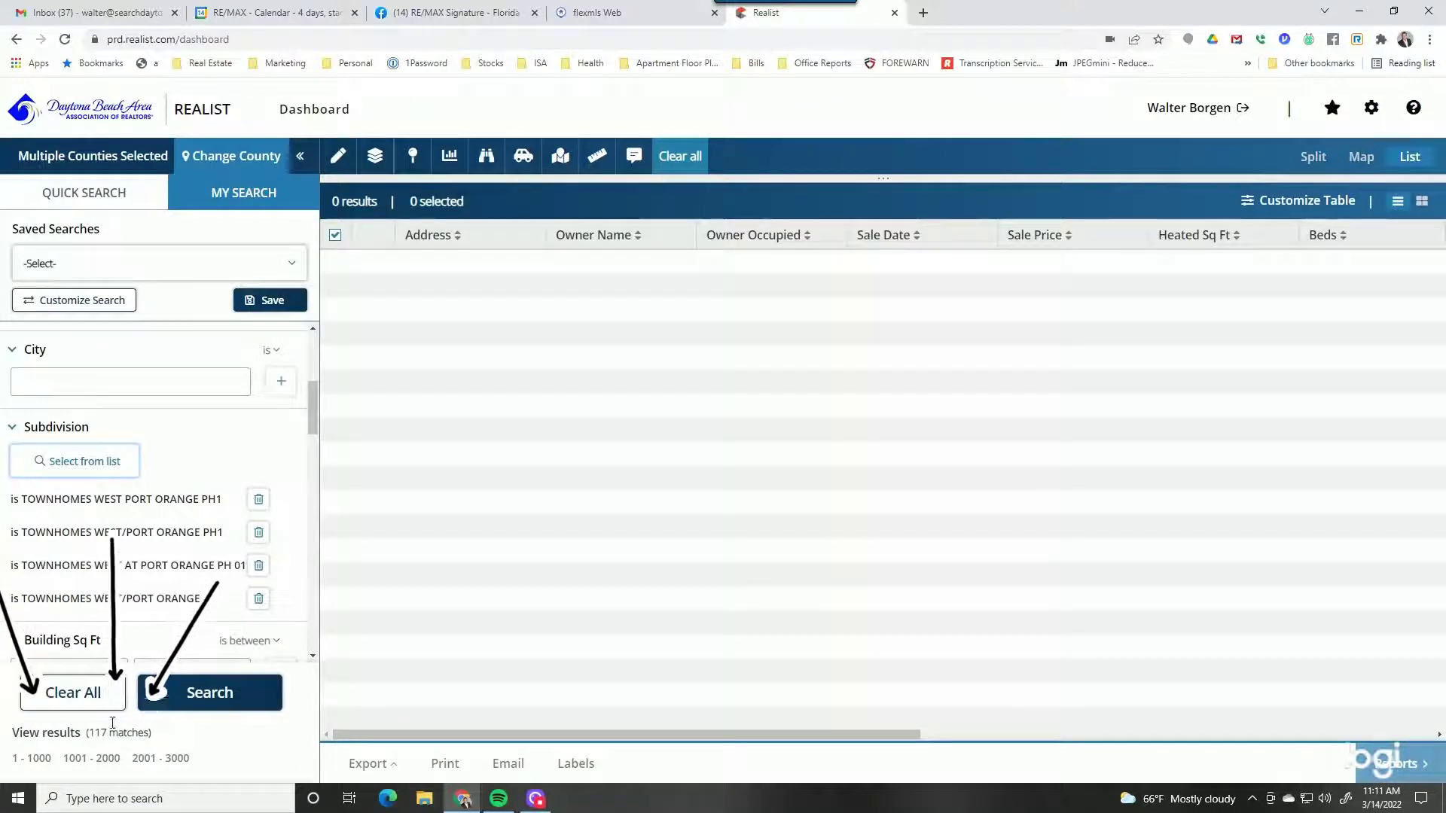
# Step: Set the Owner Occupied criterion to No, leaving 63 matches
pyautogui.scroll(-10, 172, 486)
pyautogui.scroll(-10, 171, 486)
pyautogui.scroll(1, 175, 497)
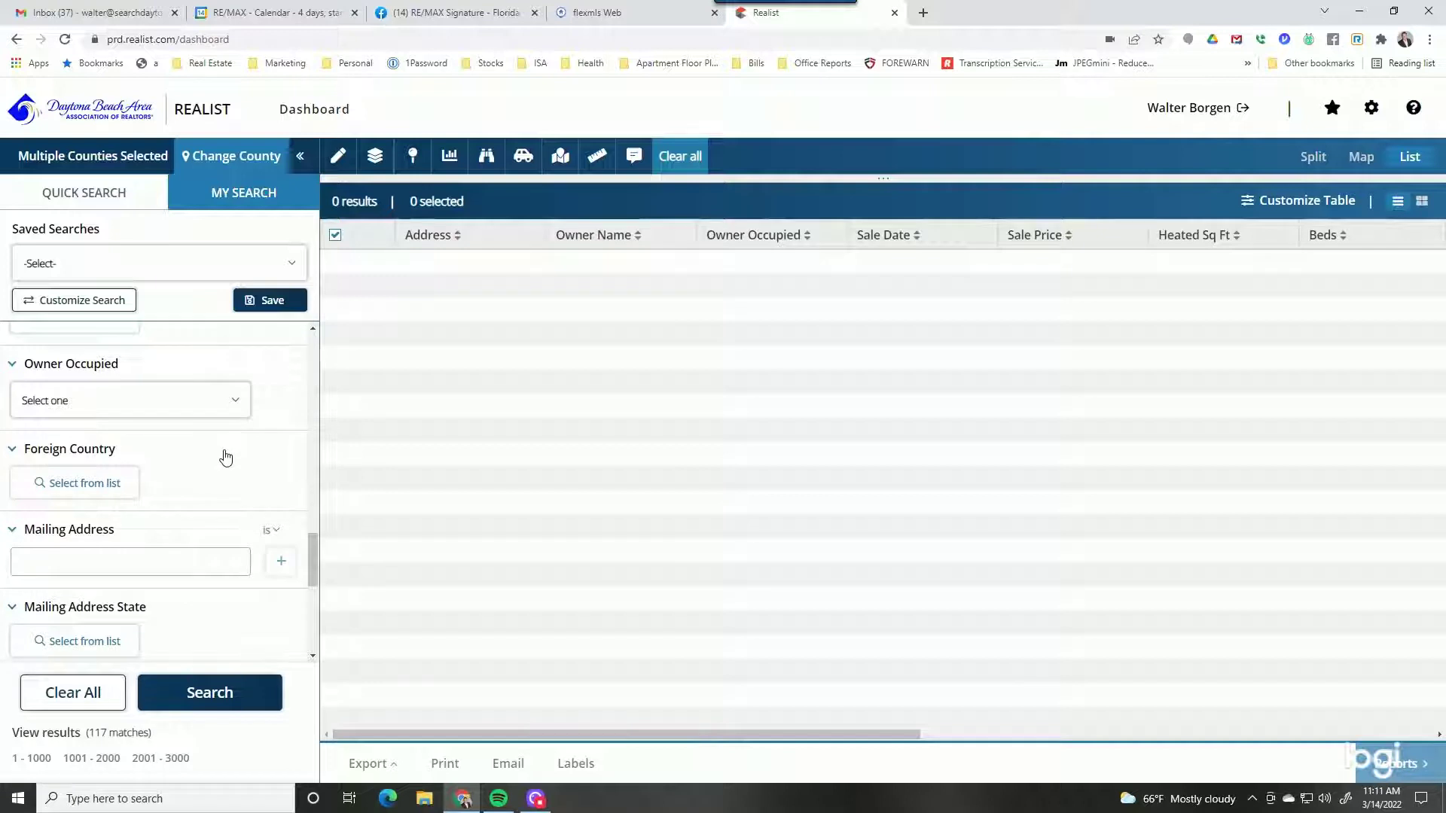
pyautogui.click(236, 411)
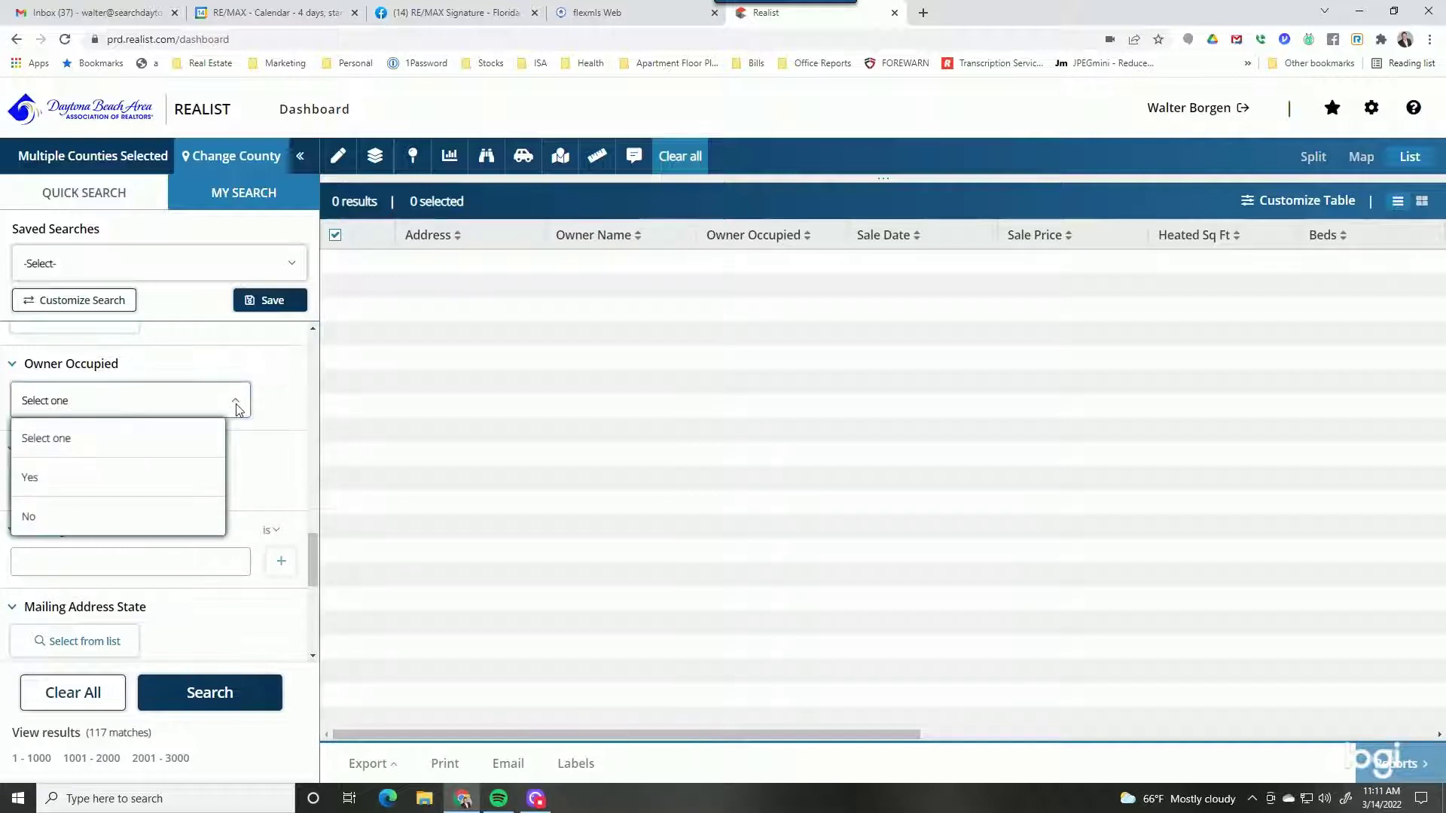
pyautogui.click(155, 524)
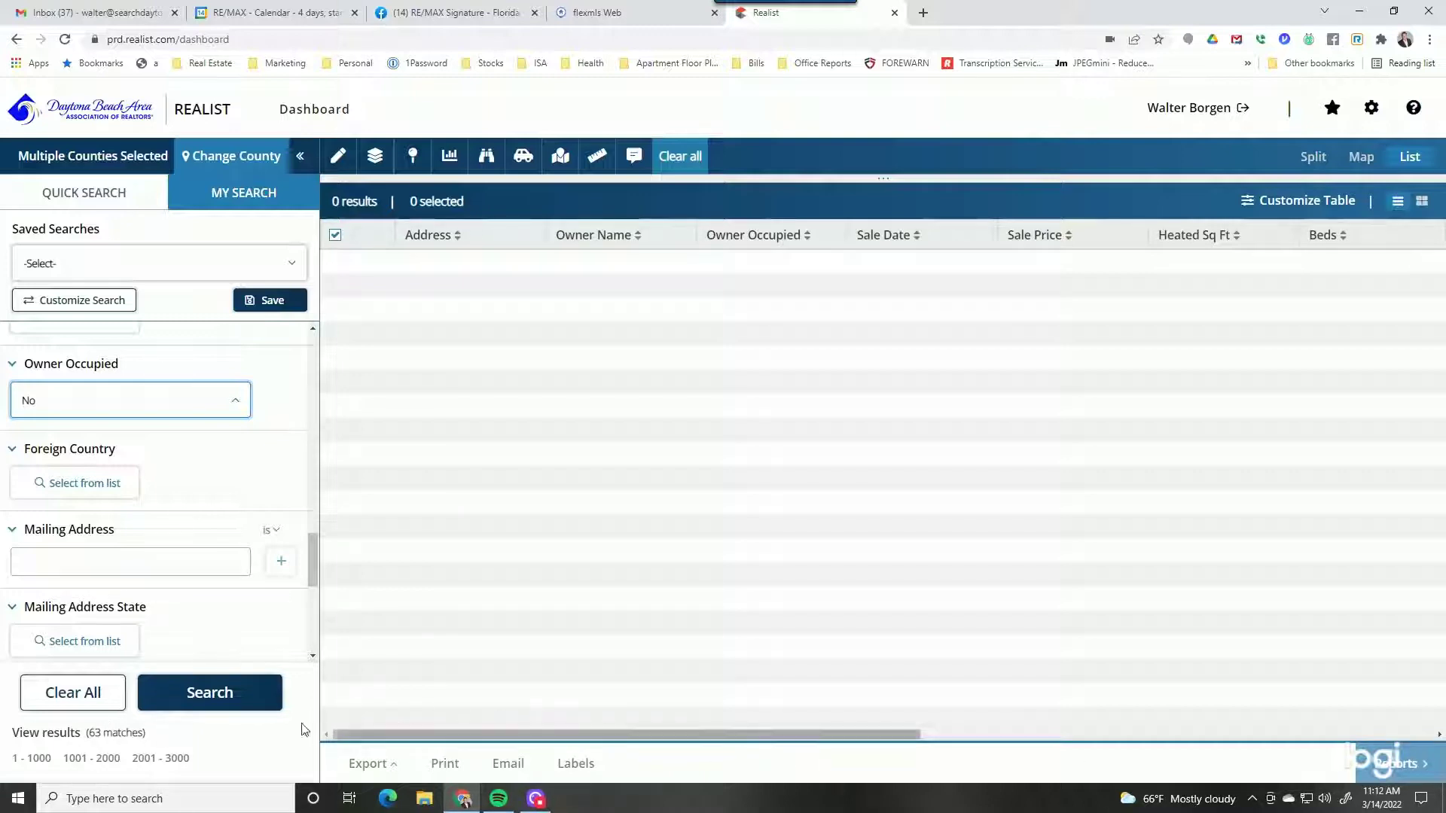
# Step: Run the search and scroll through the 63 results
pyautogui.click(277, 698)
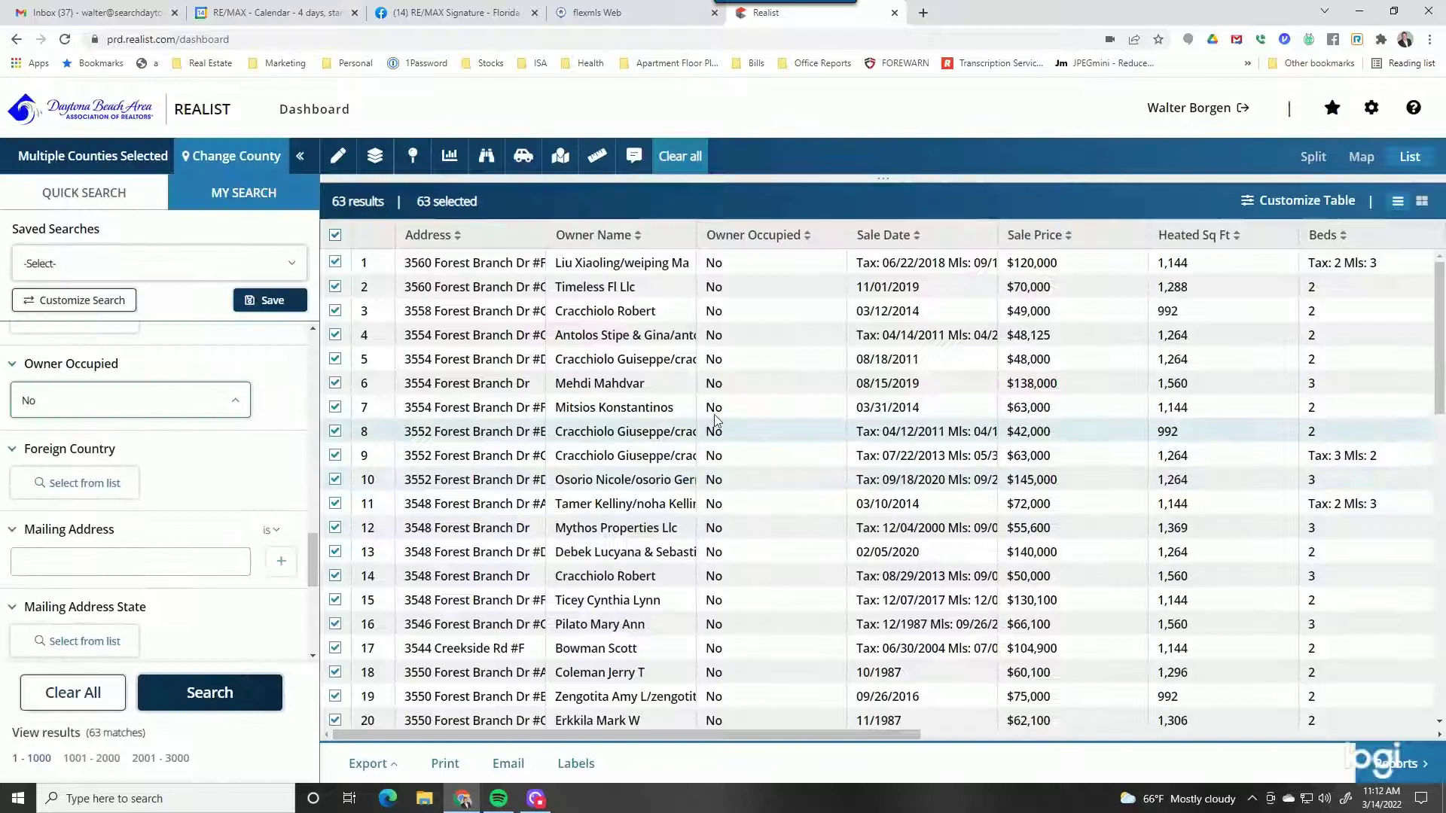
pyautogui.scroll(-10, 726, 501)
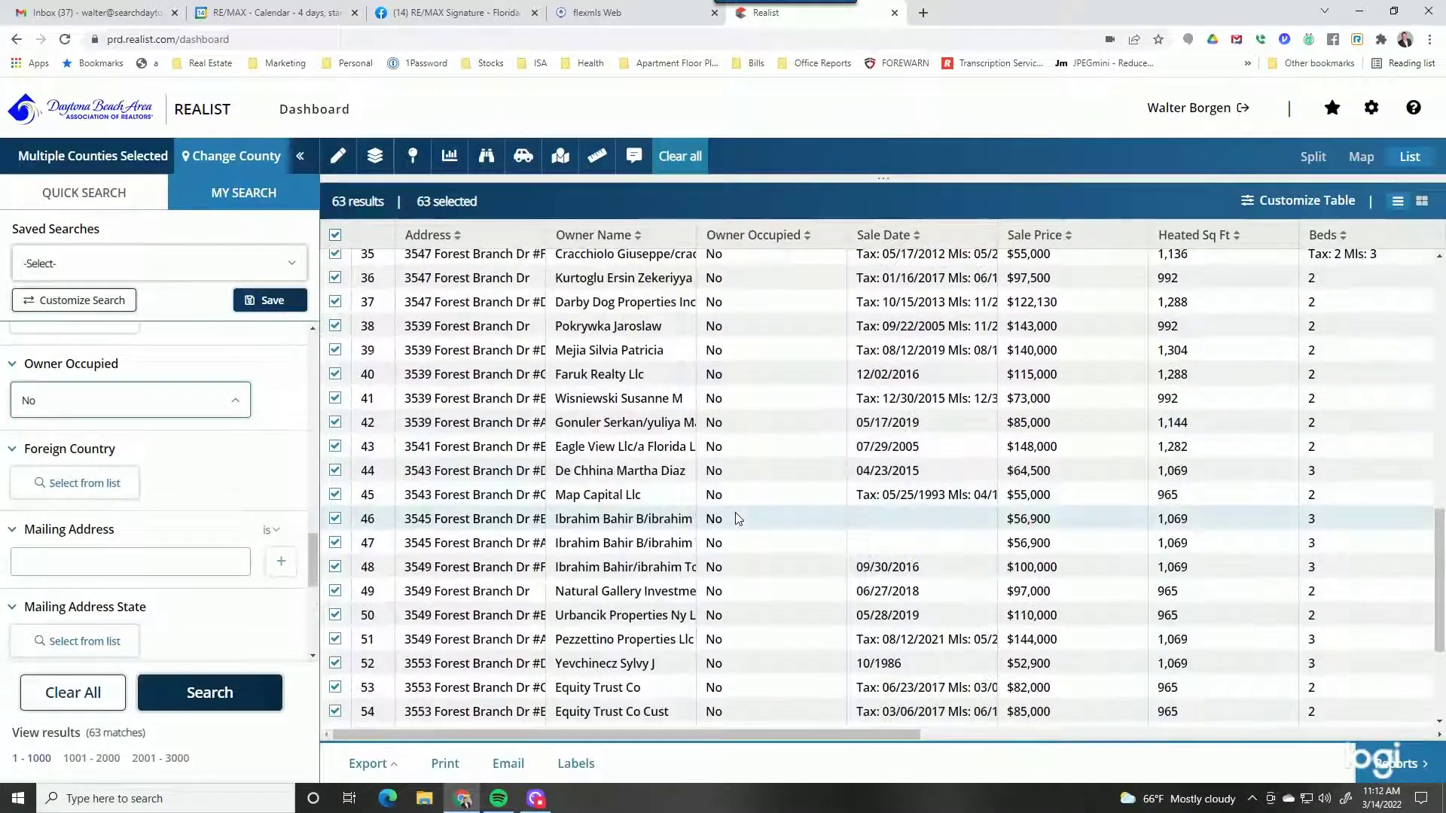
pyautogui.scroll(-3, 734, 517)
pyautogui.scroll(13, 733, 516)
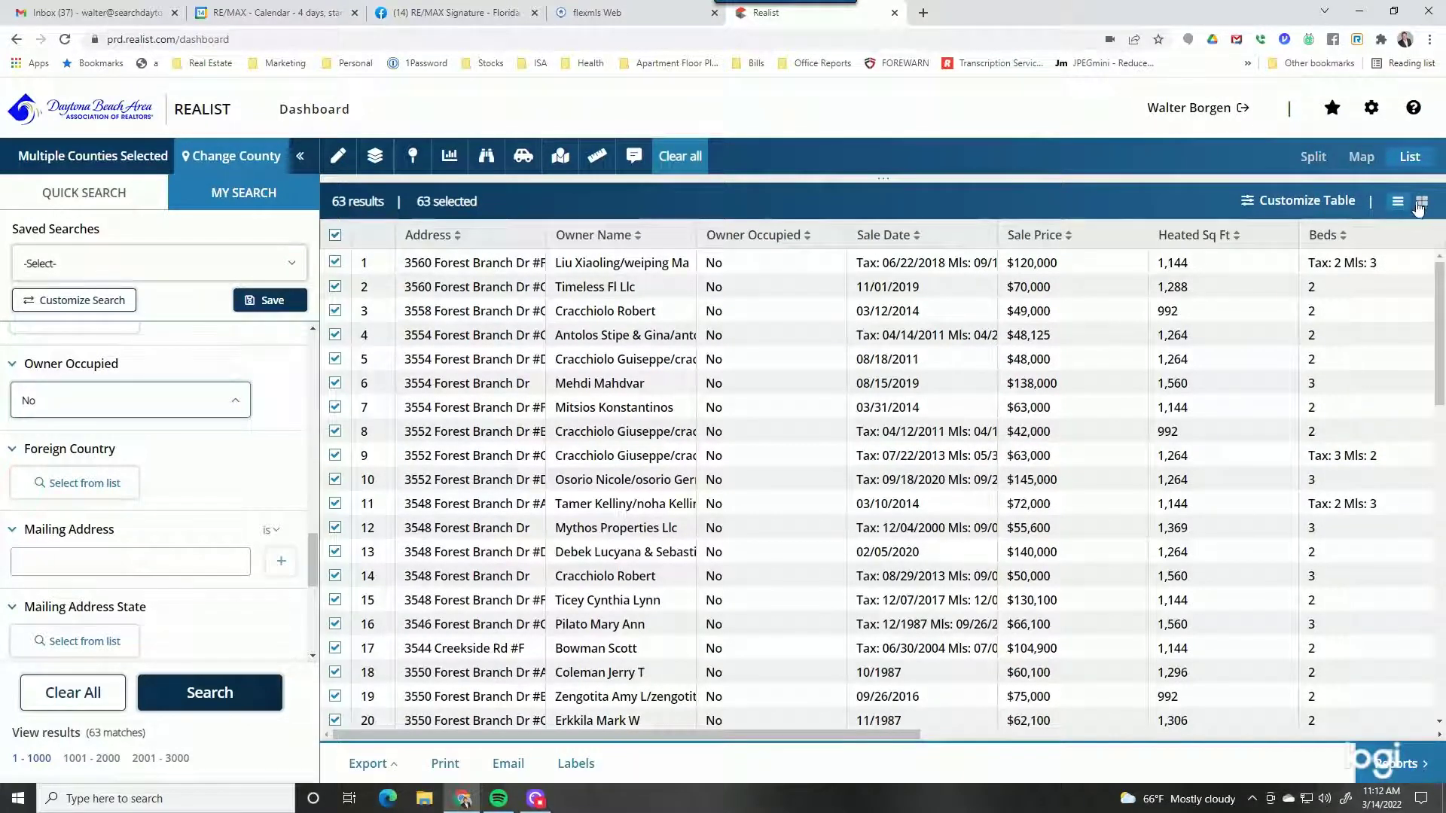
# Step: Switch the results to card view, then back to the table view
pyautogui.click(1420, 202)
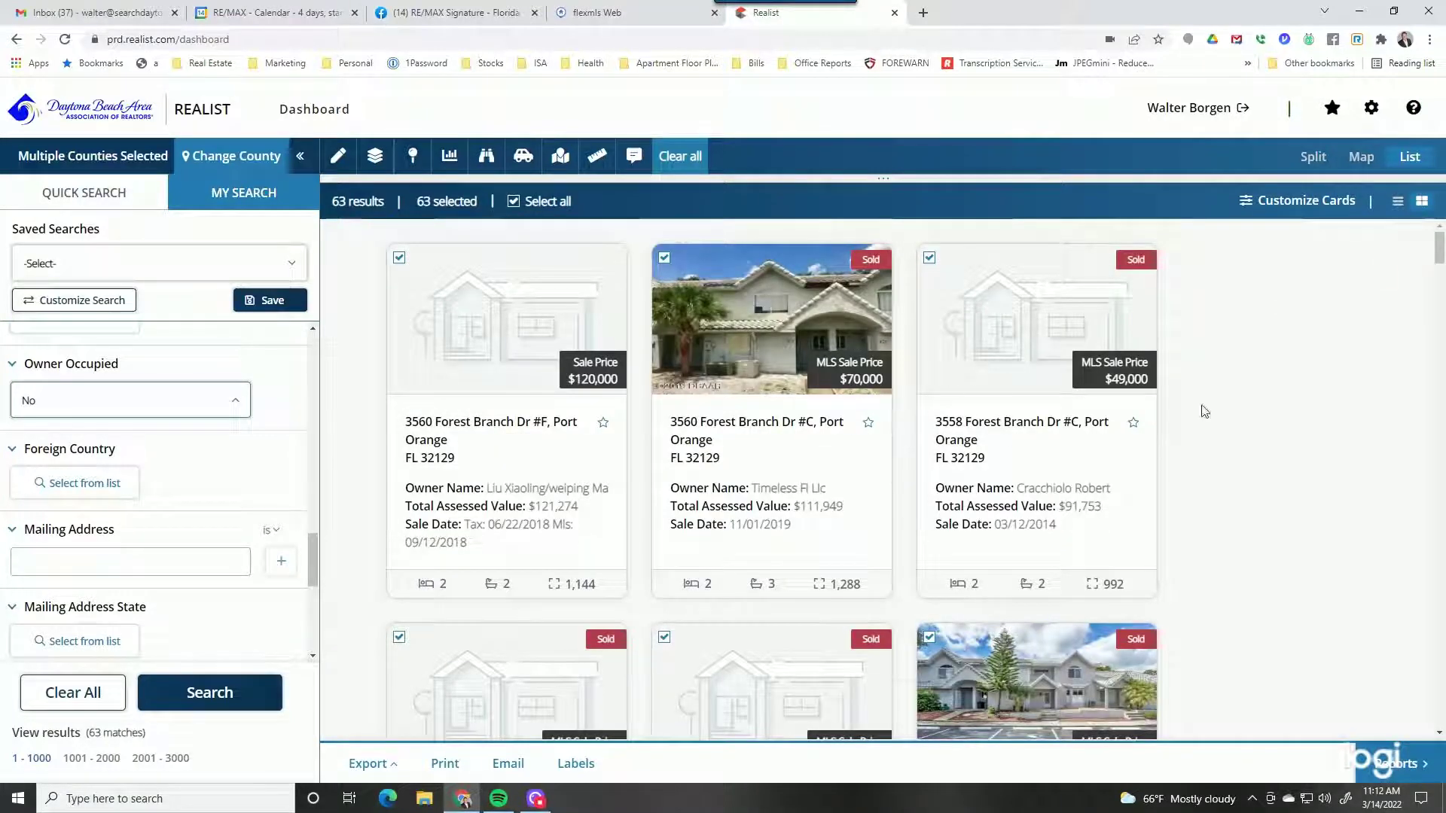
pyautogui.click(1398, 203)
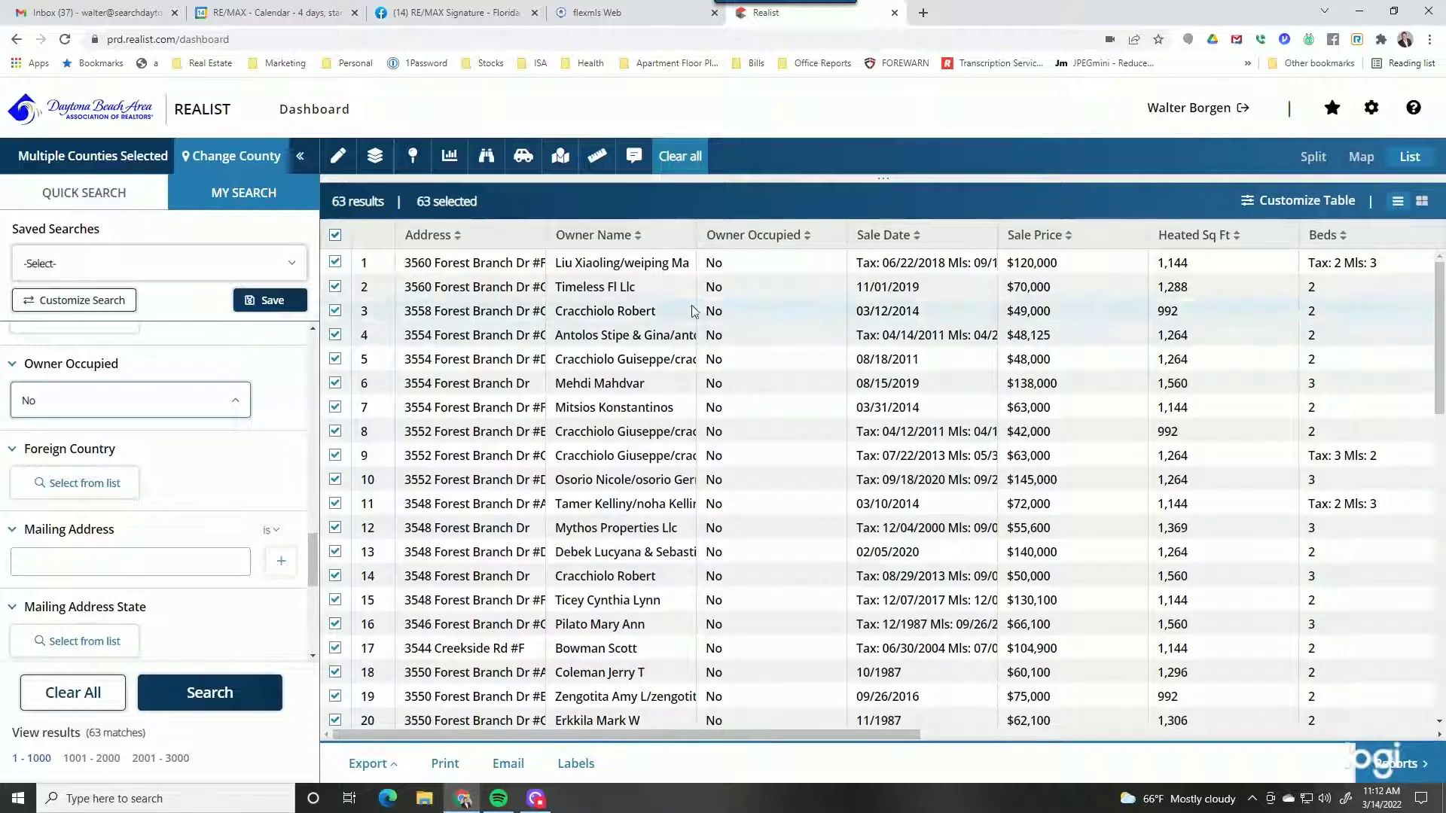
pyautogui.scroll(-13, 664, 512)
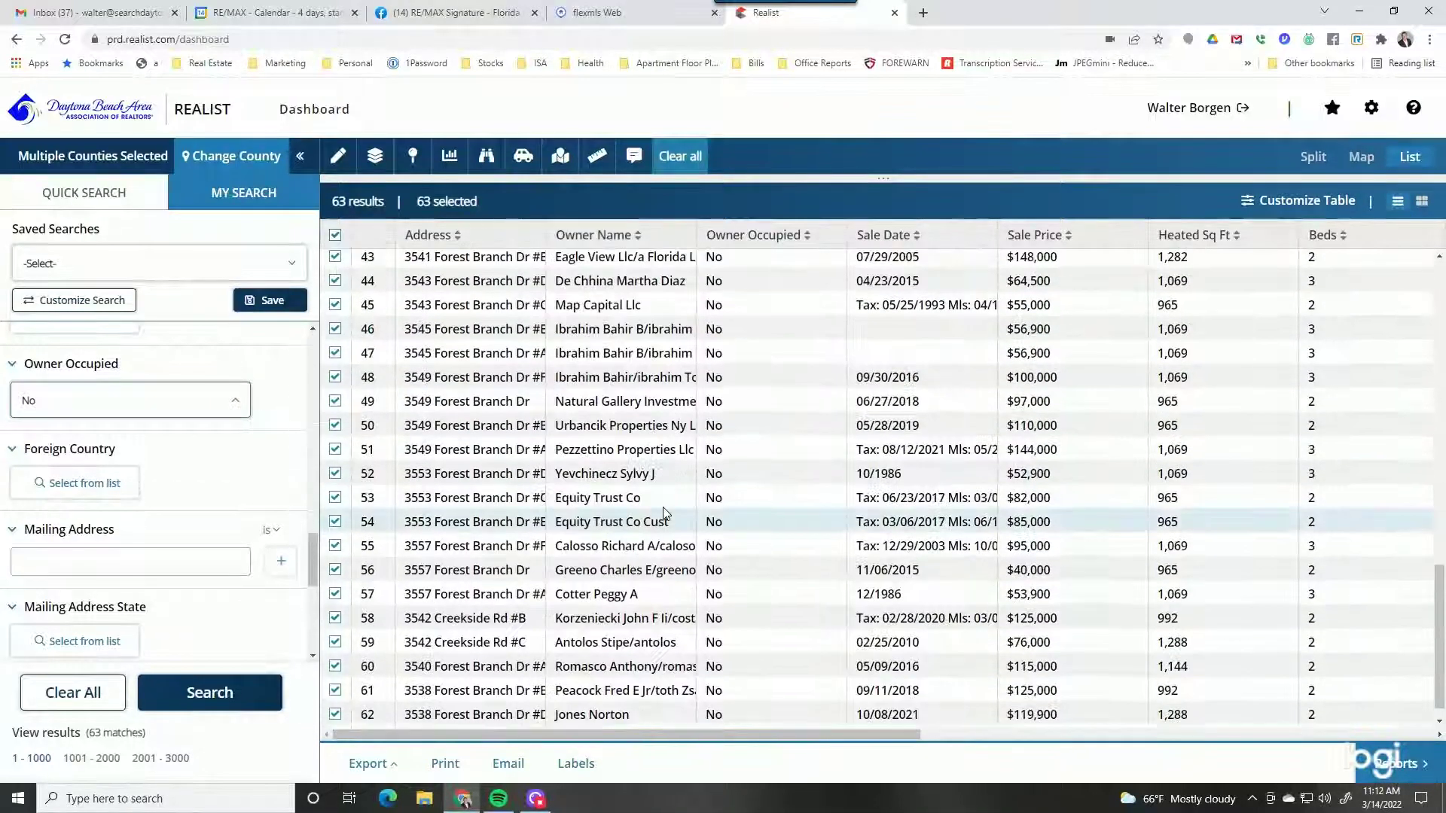
pyautogui.scroll(13, 663, 508)
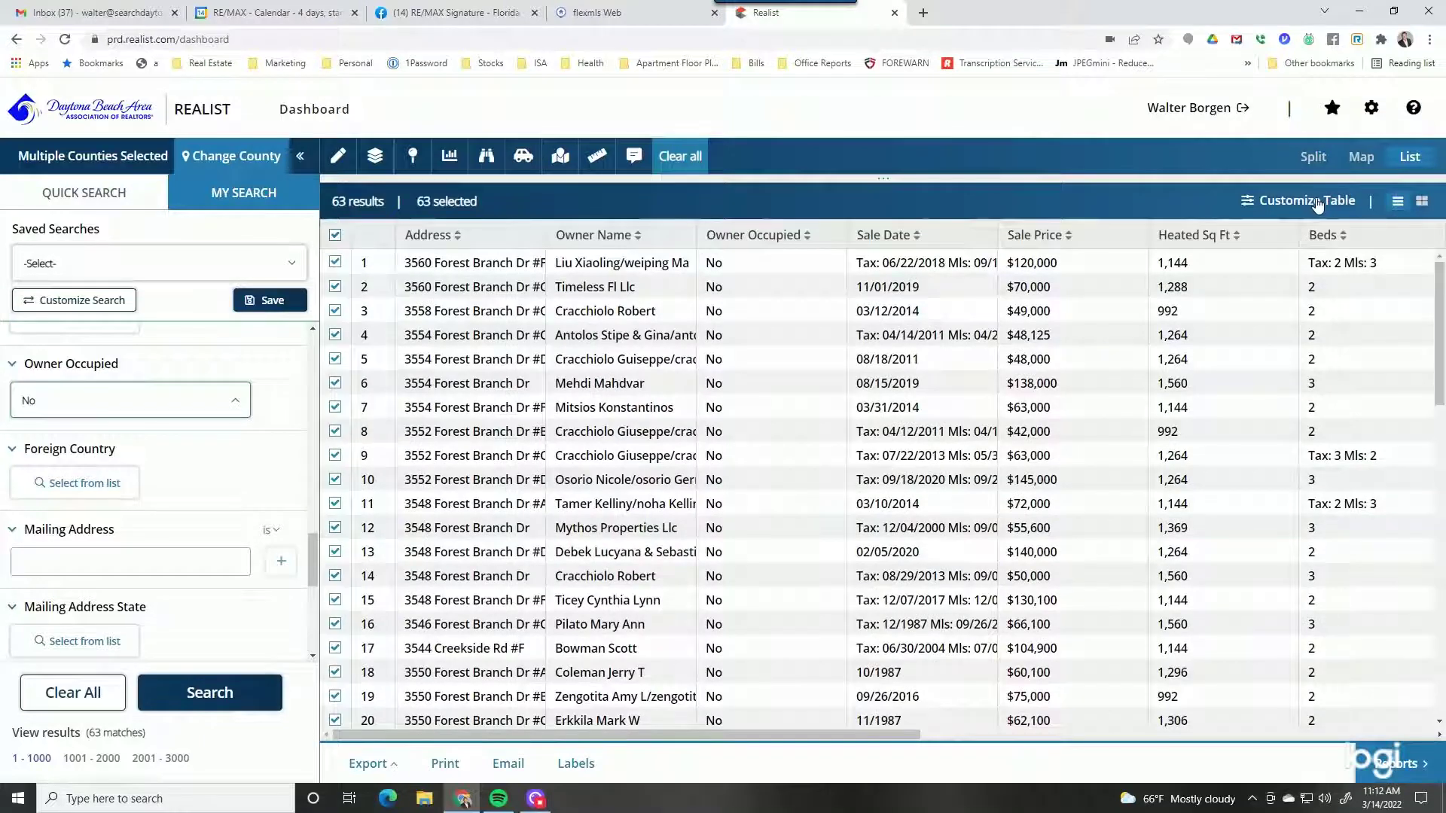
# Step: Uncheck Heated Sq Ft and Total Baths under Show/Hide Columns and apply the change
pyautogui.click(1316, 202)
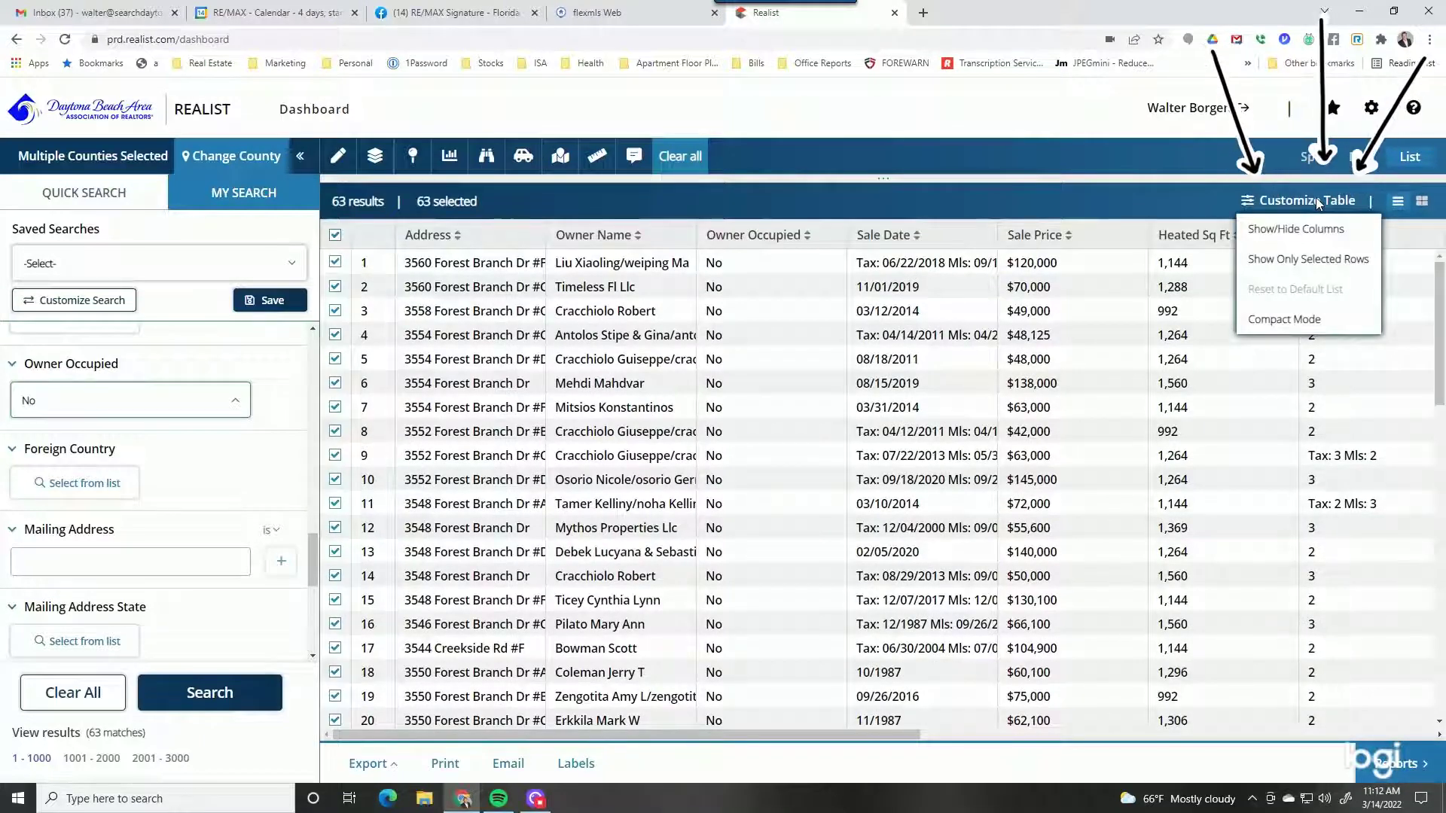
pyautogui.click(1307, 239)
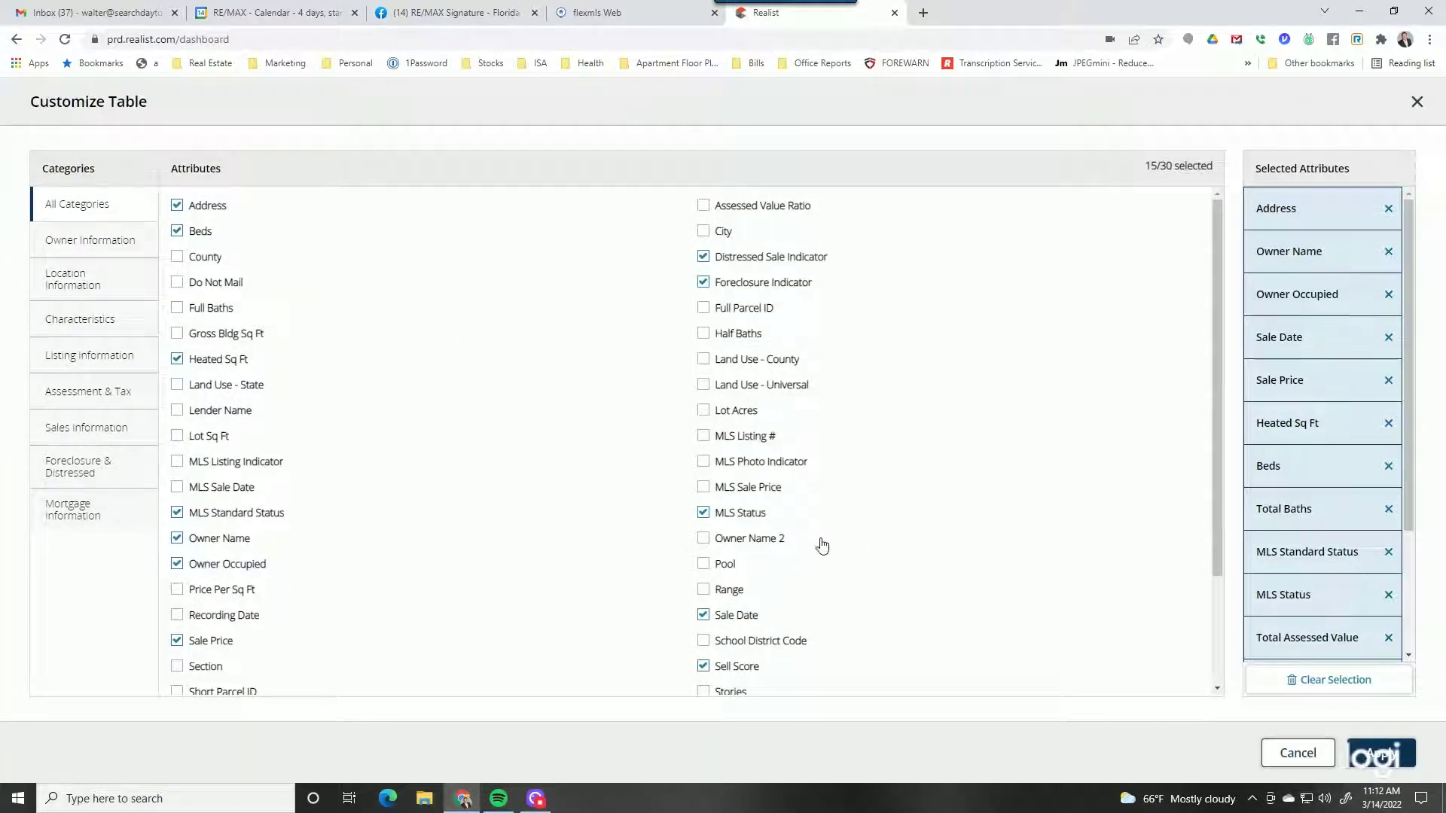
pyautogui.click(177, 359)
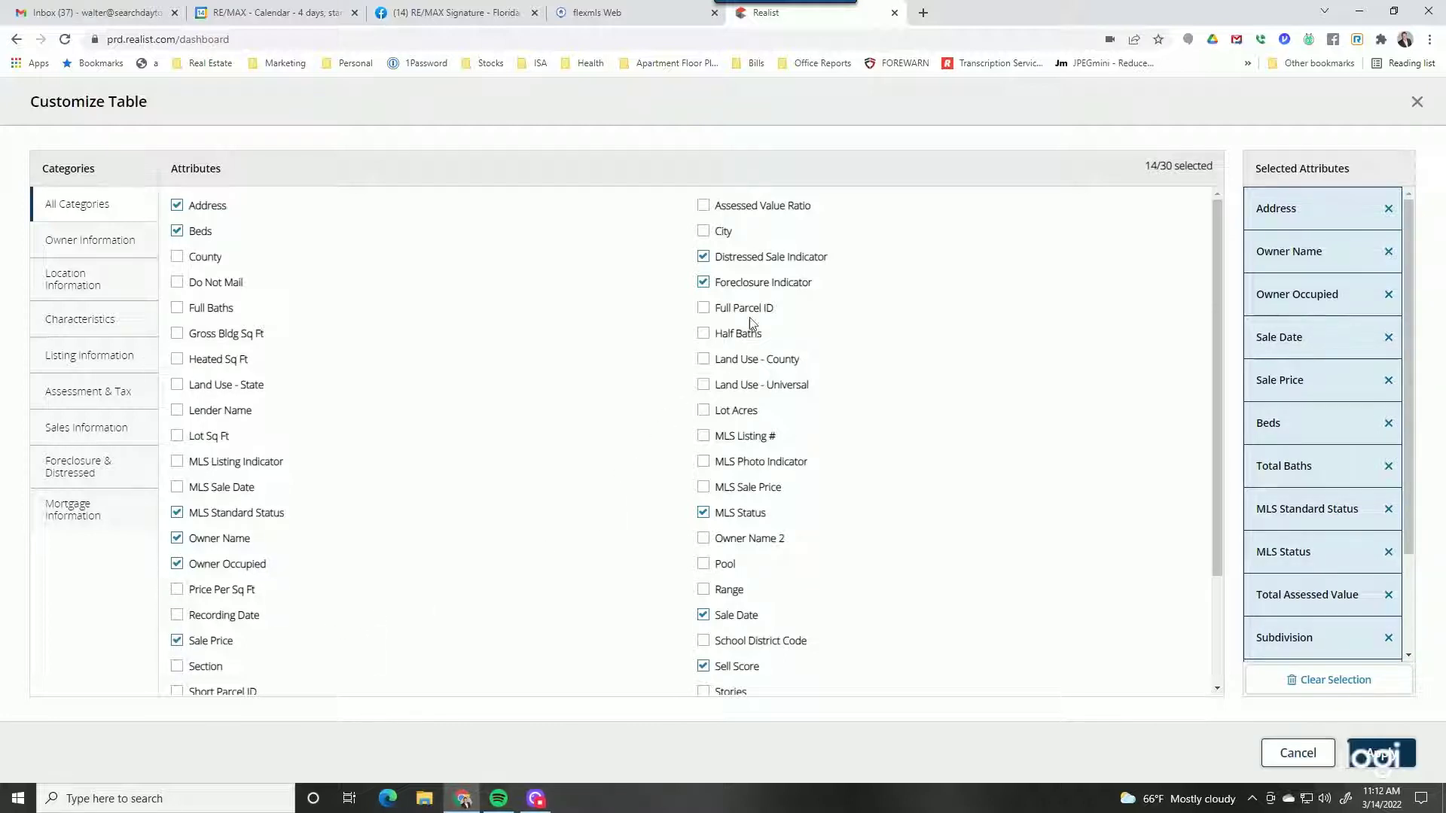
pyautogui.scroll(-2, 851, 439)
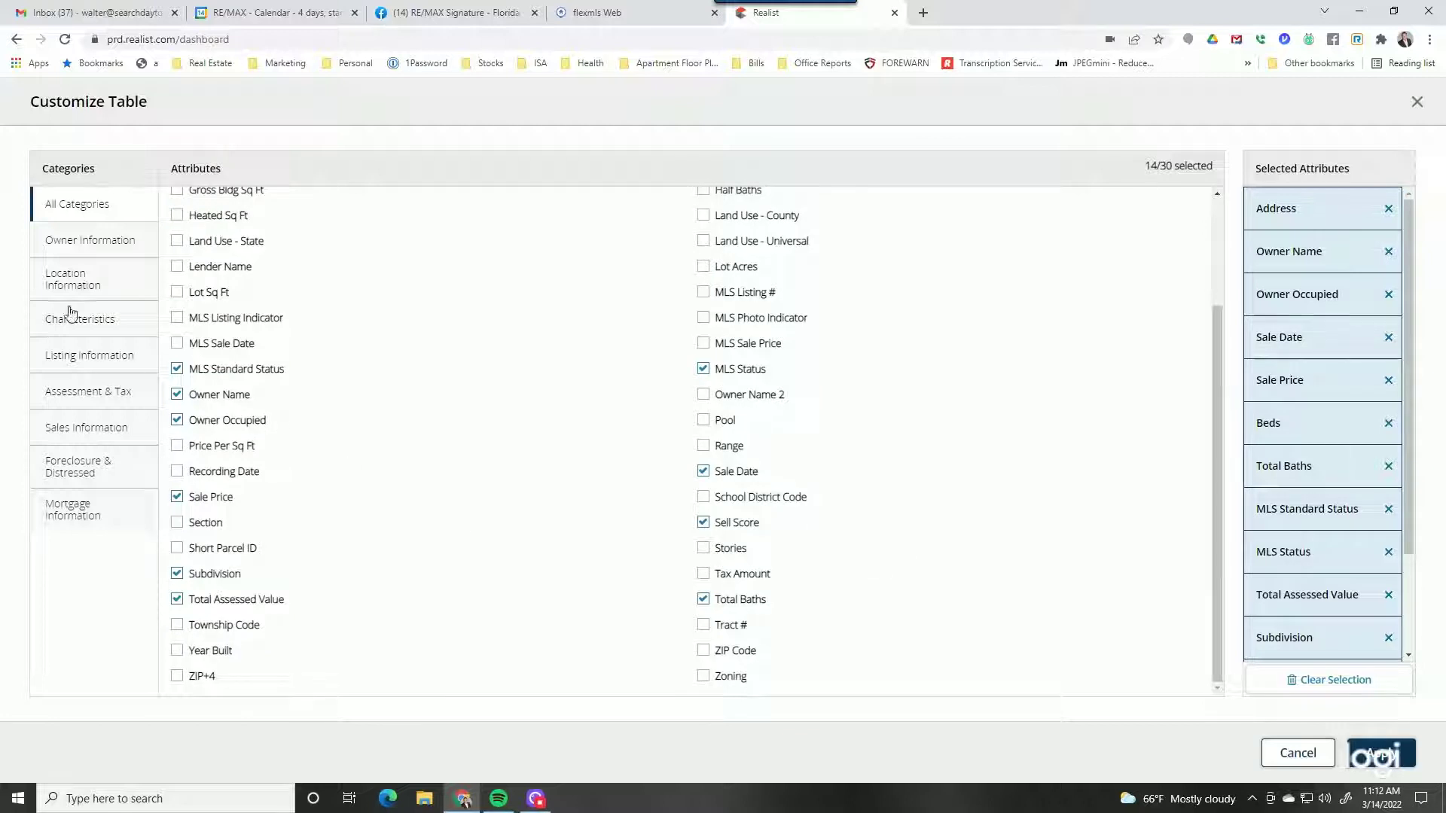
pyautogui.click(701, 600)
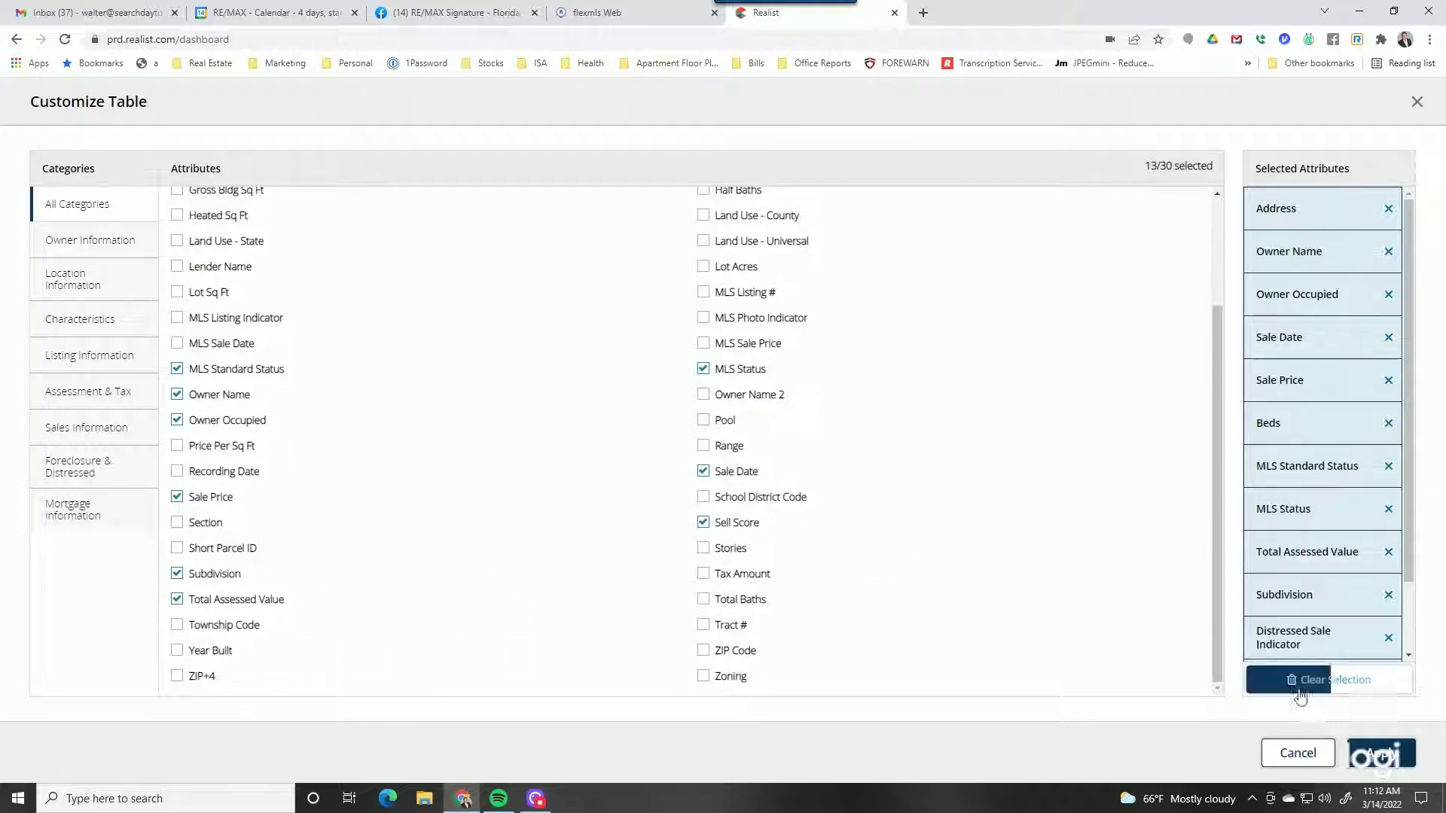
pyautogui.click(1378, 753)
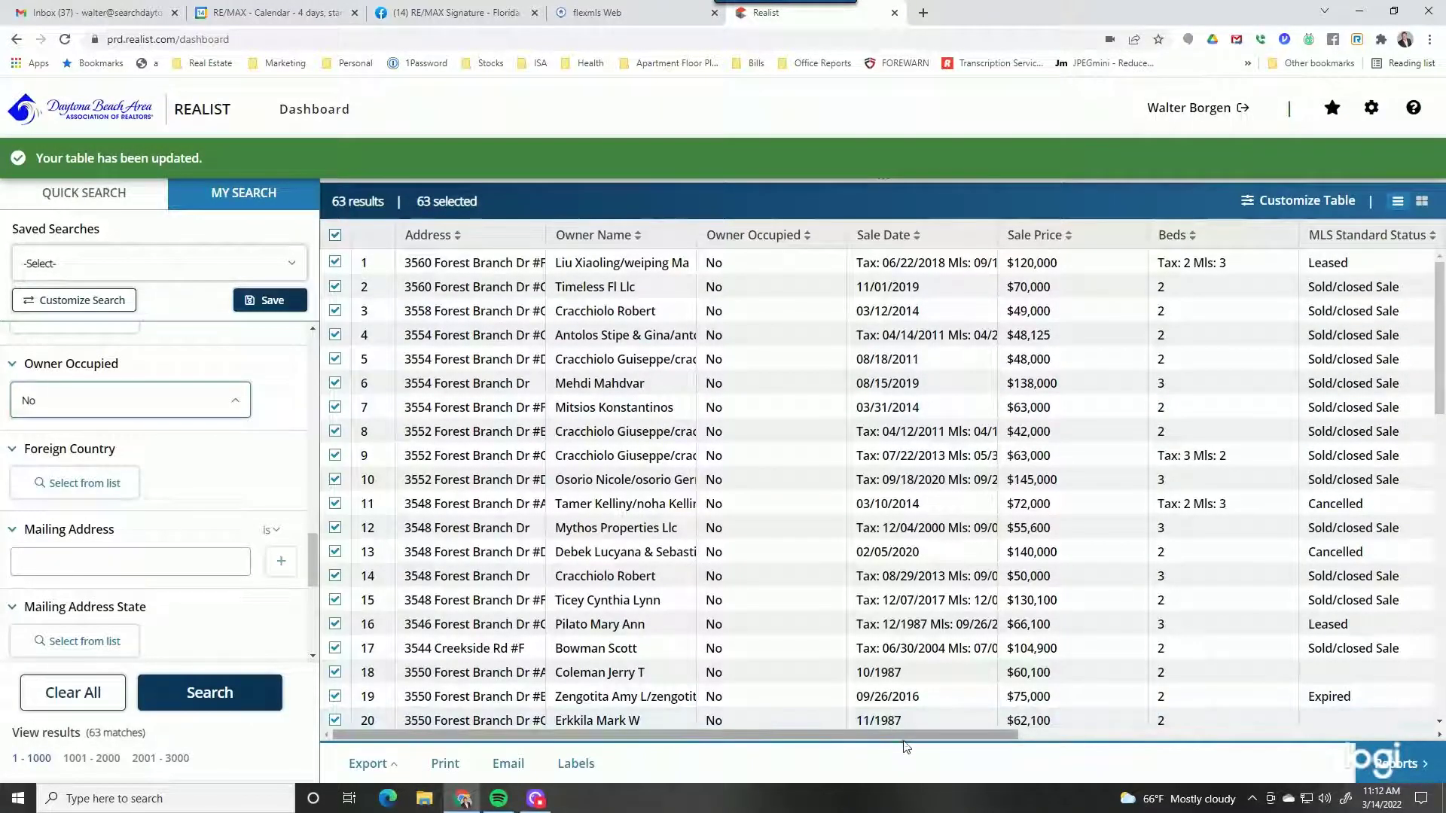
pyautogui.moveTo(915, 735); pyautogui.dragTo(1180, 744)
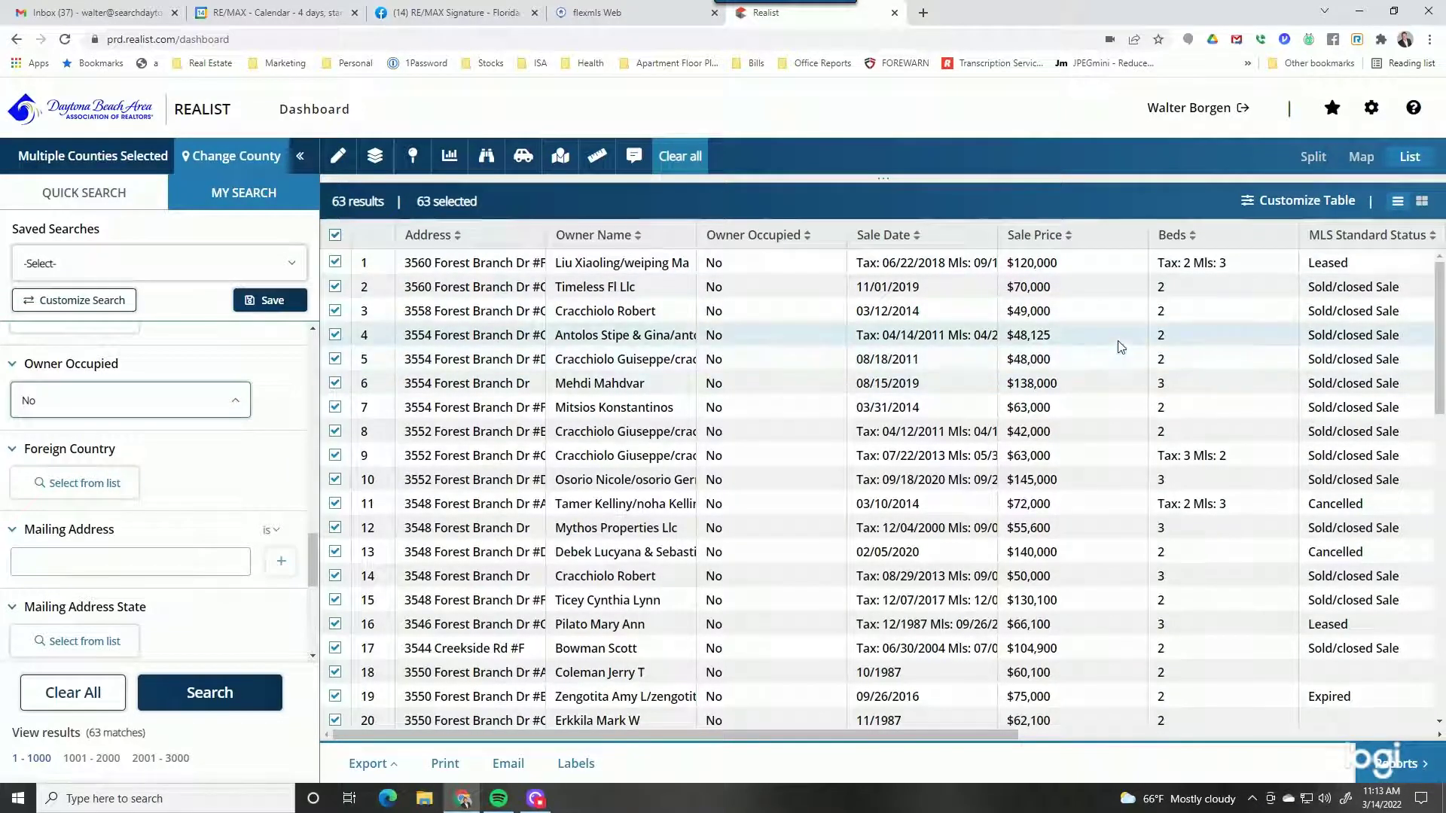
# Step: Sort the 63 results ascending by Owner Name and scroll through them
pyautogui.click(635, 236)
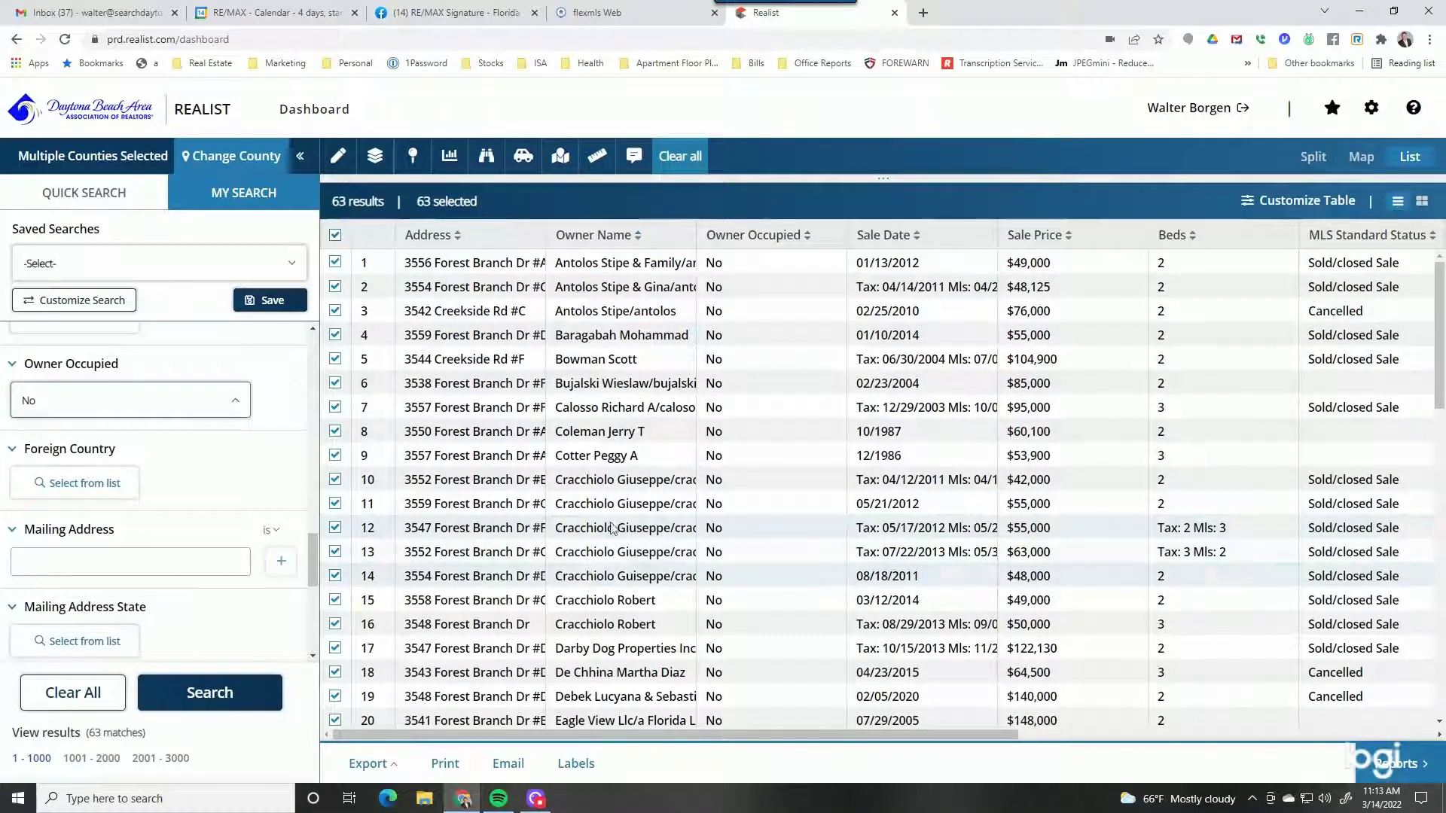
pyautogui.scroll(-7, 614, 528)
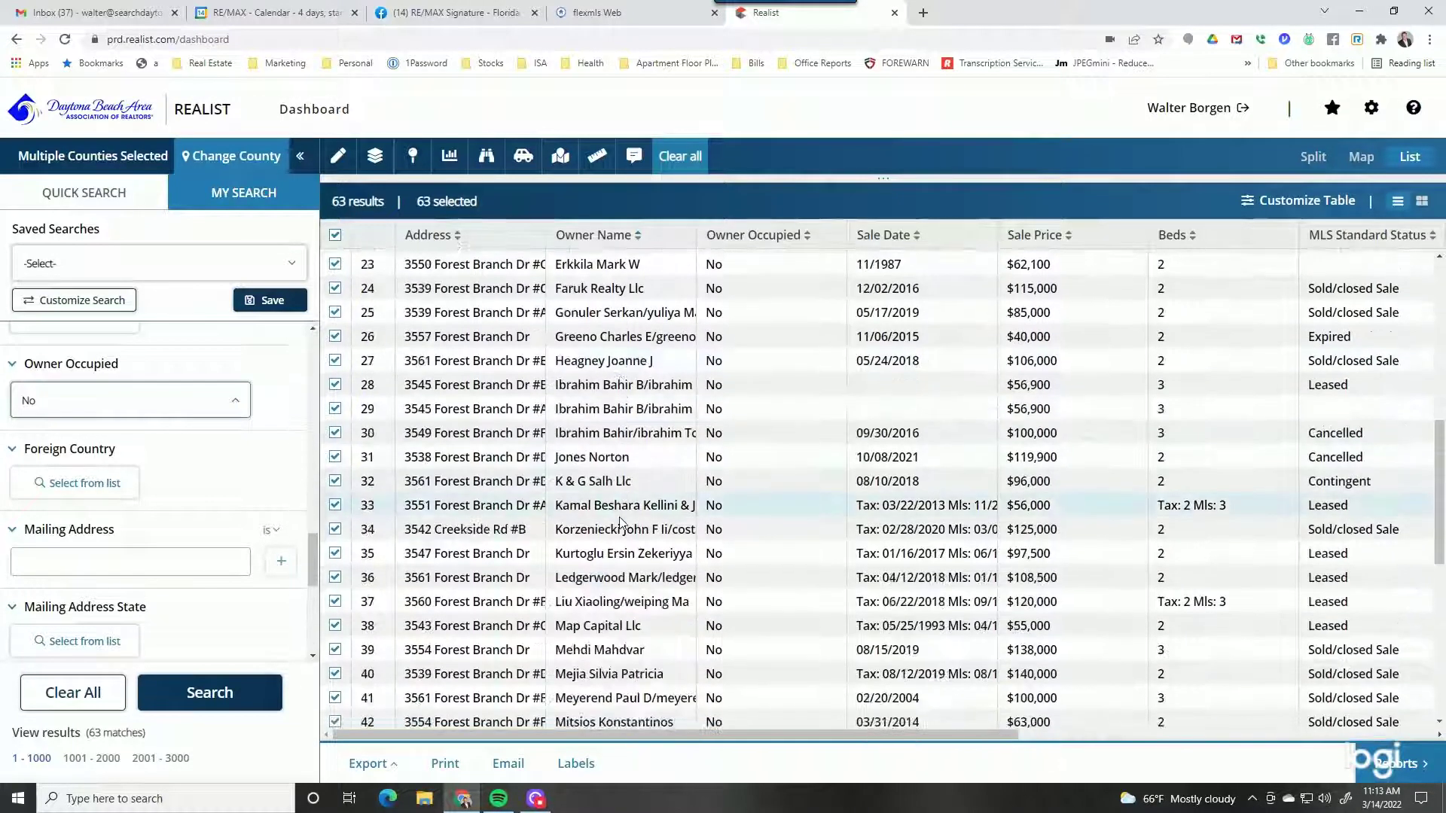
pyautogui.scroll(8, 619, 521)
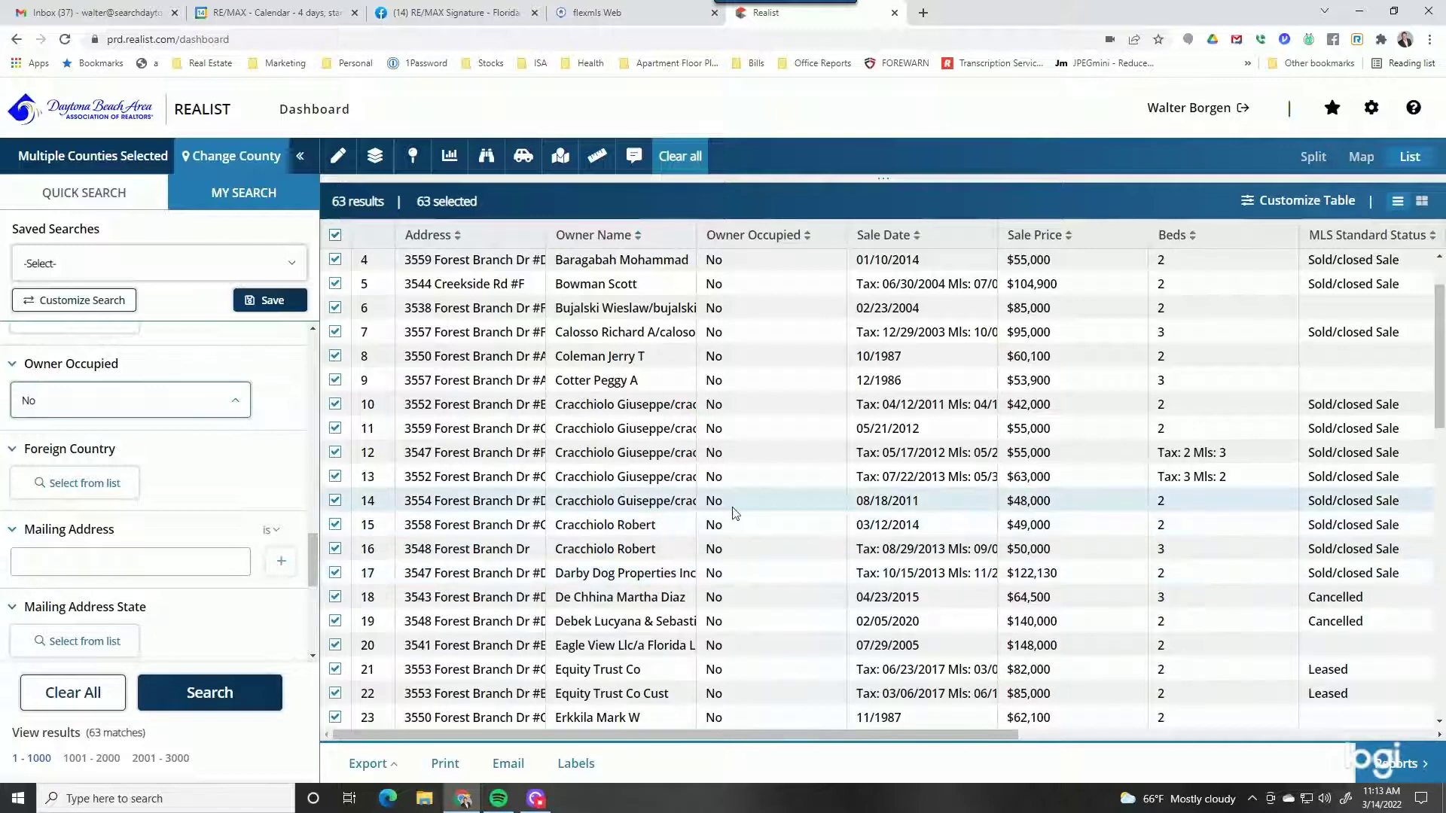
pyautogui.scroll(1, 735, 513)
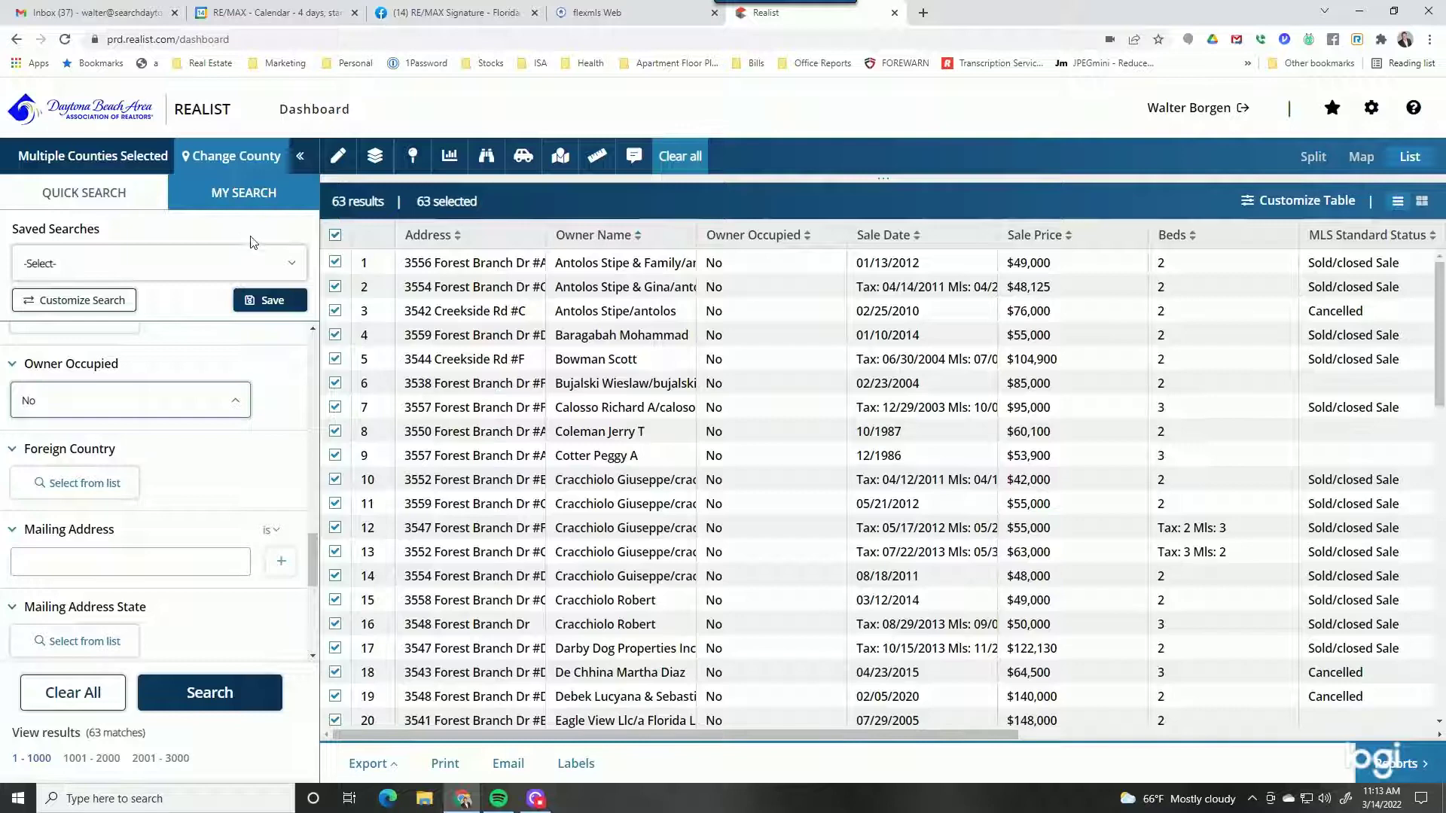
# Step: Save the search template with values under the name 'Townhomes West'
pyautogui.click(270, 301)
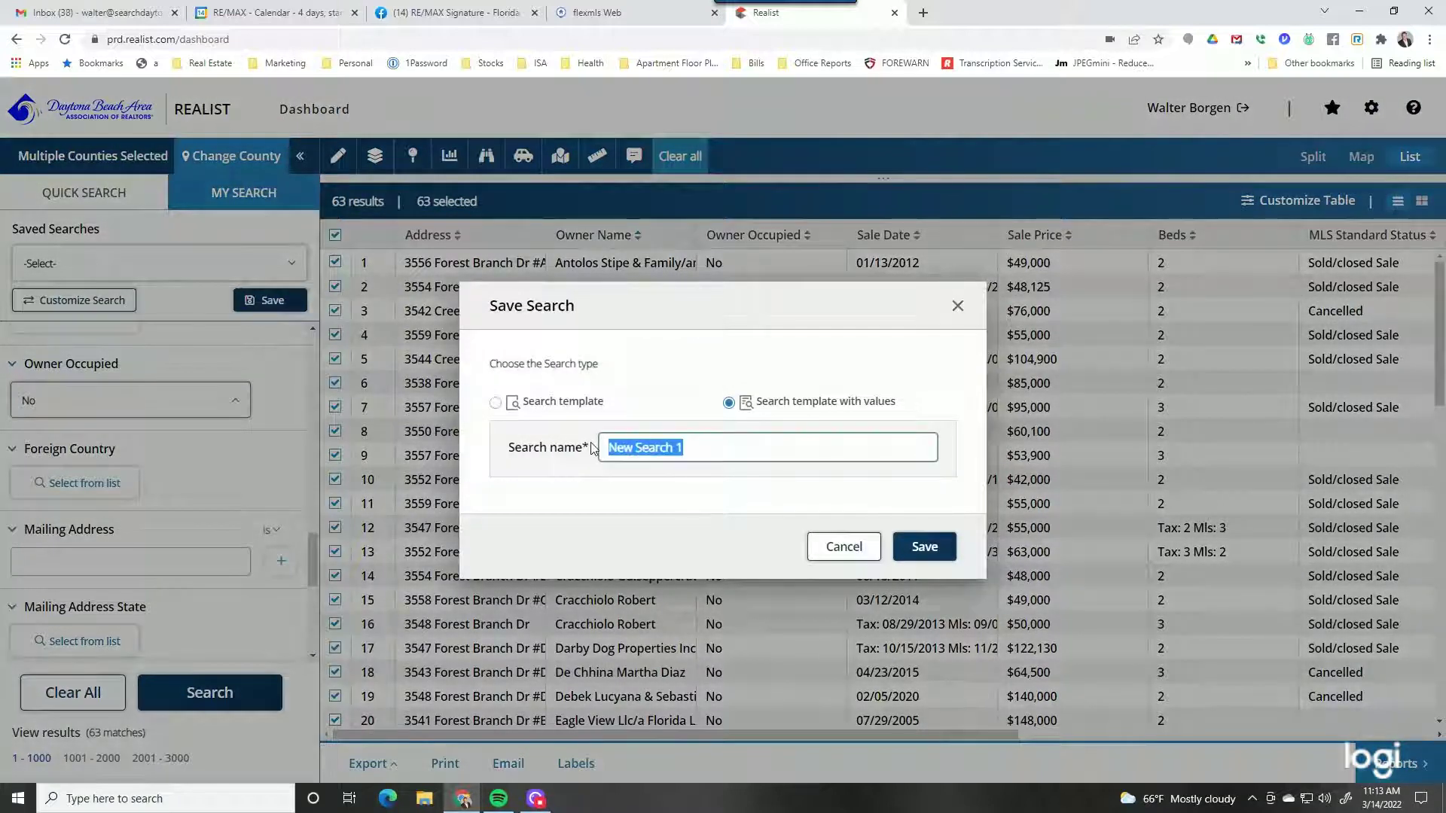
pyautogui.write('To')
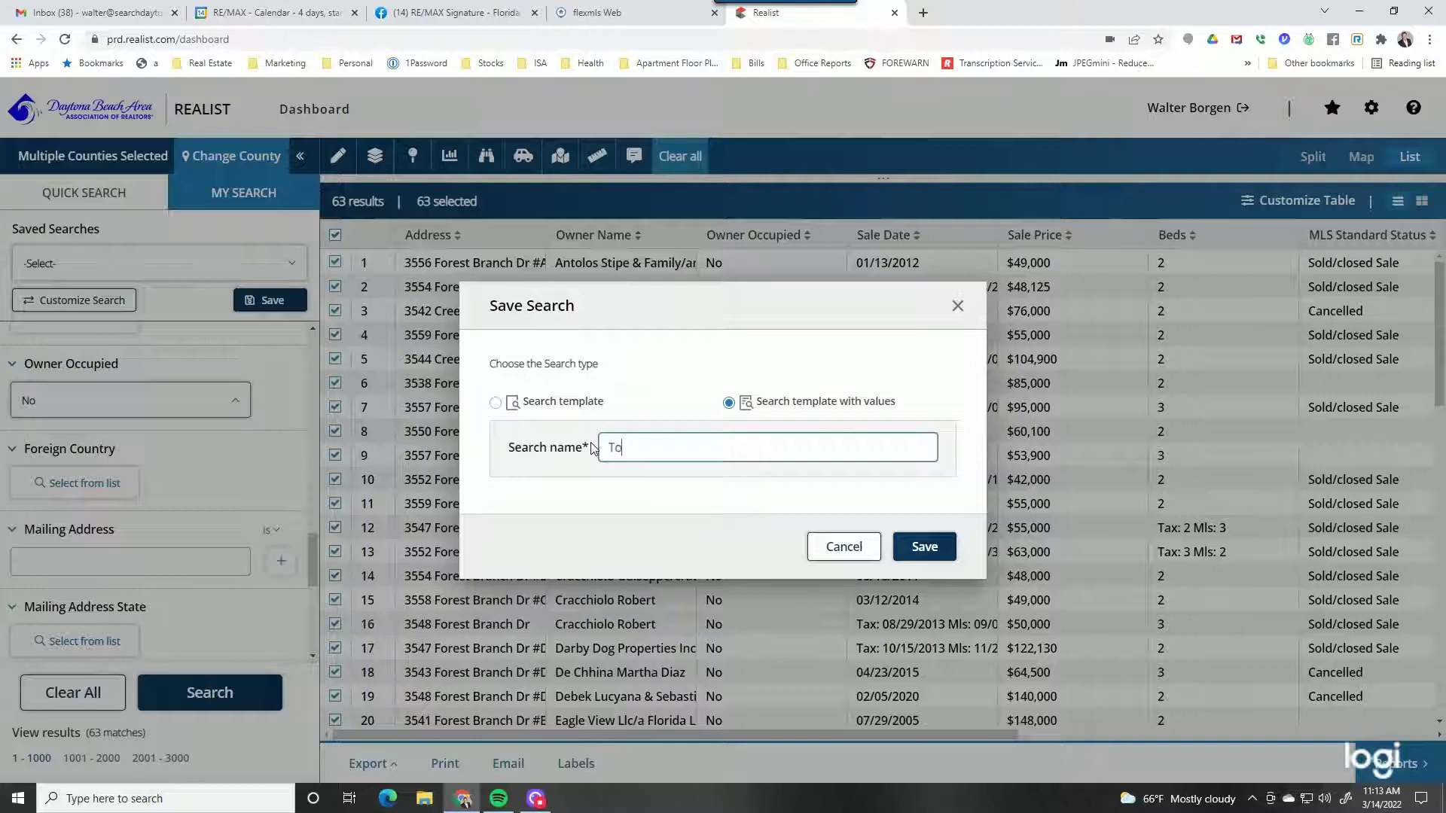
pyautogui.write('wnhomes West')
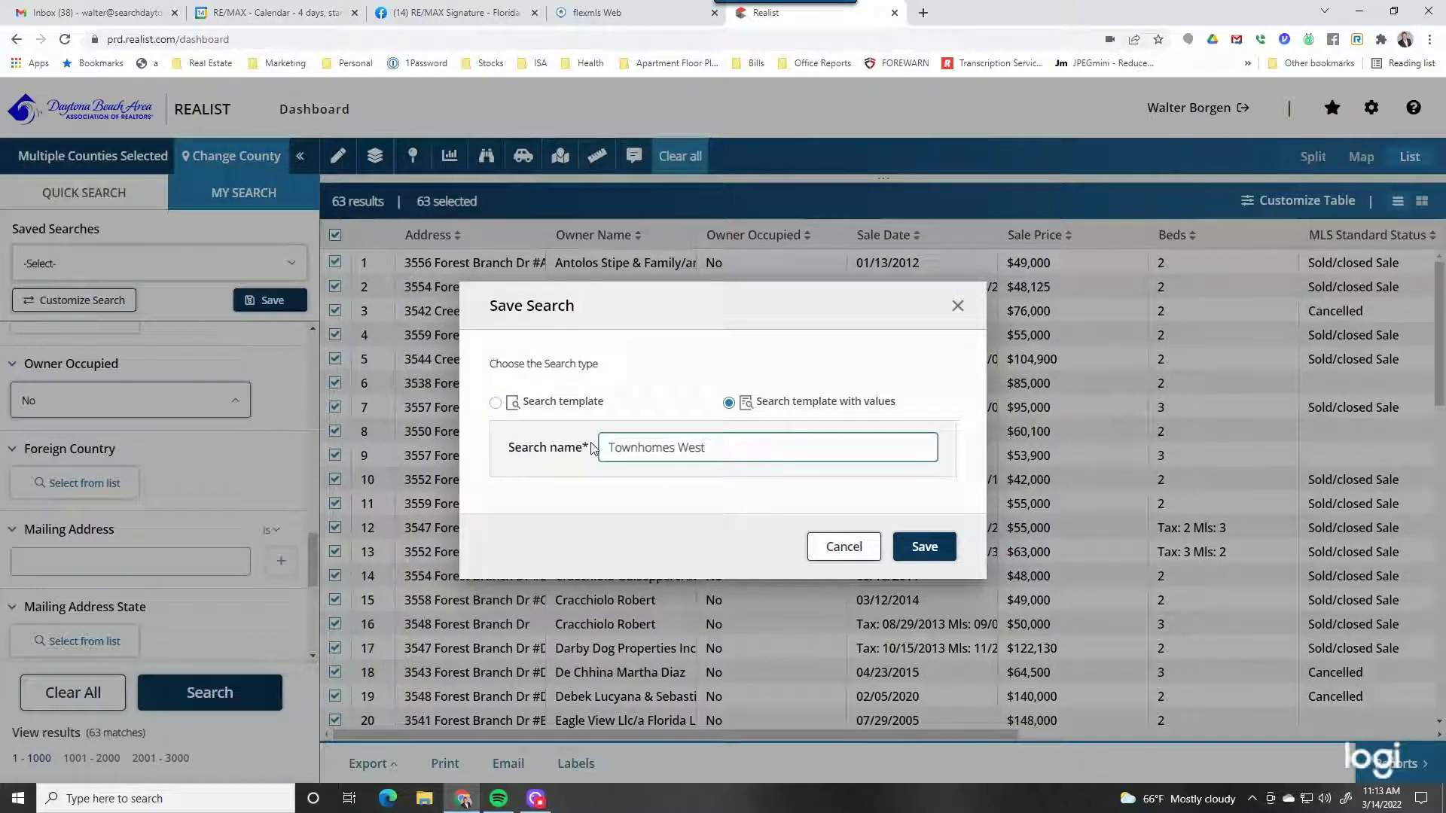
pyautogui.click(925, 548)
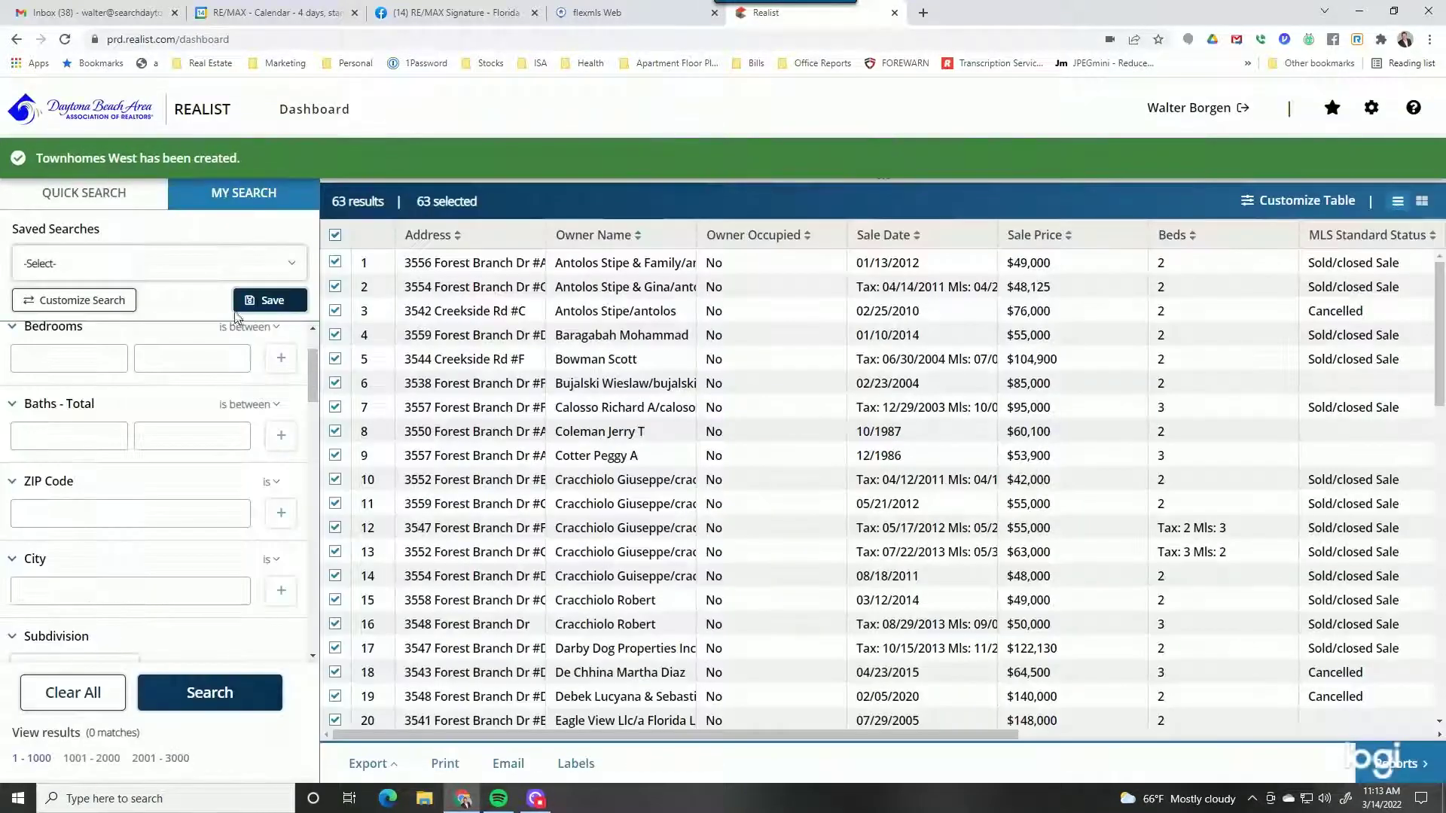
# Step: Check that 'Townhomes West' now appears in the Saved Searches list
pyautogui.click(236, 262)
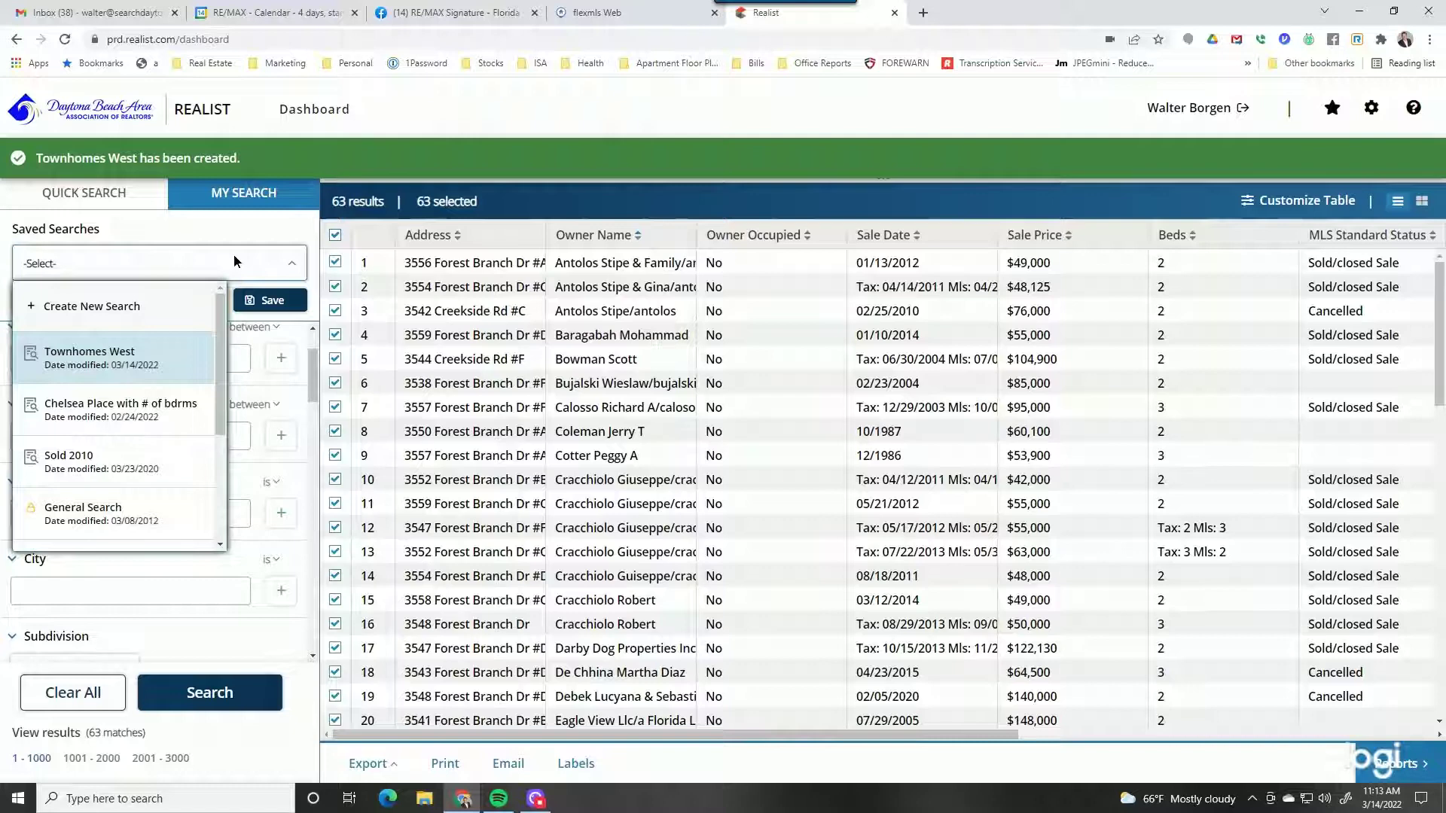
pyautogui.click(233, 258)
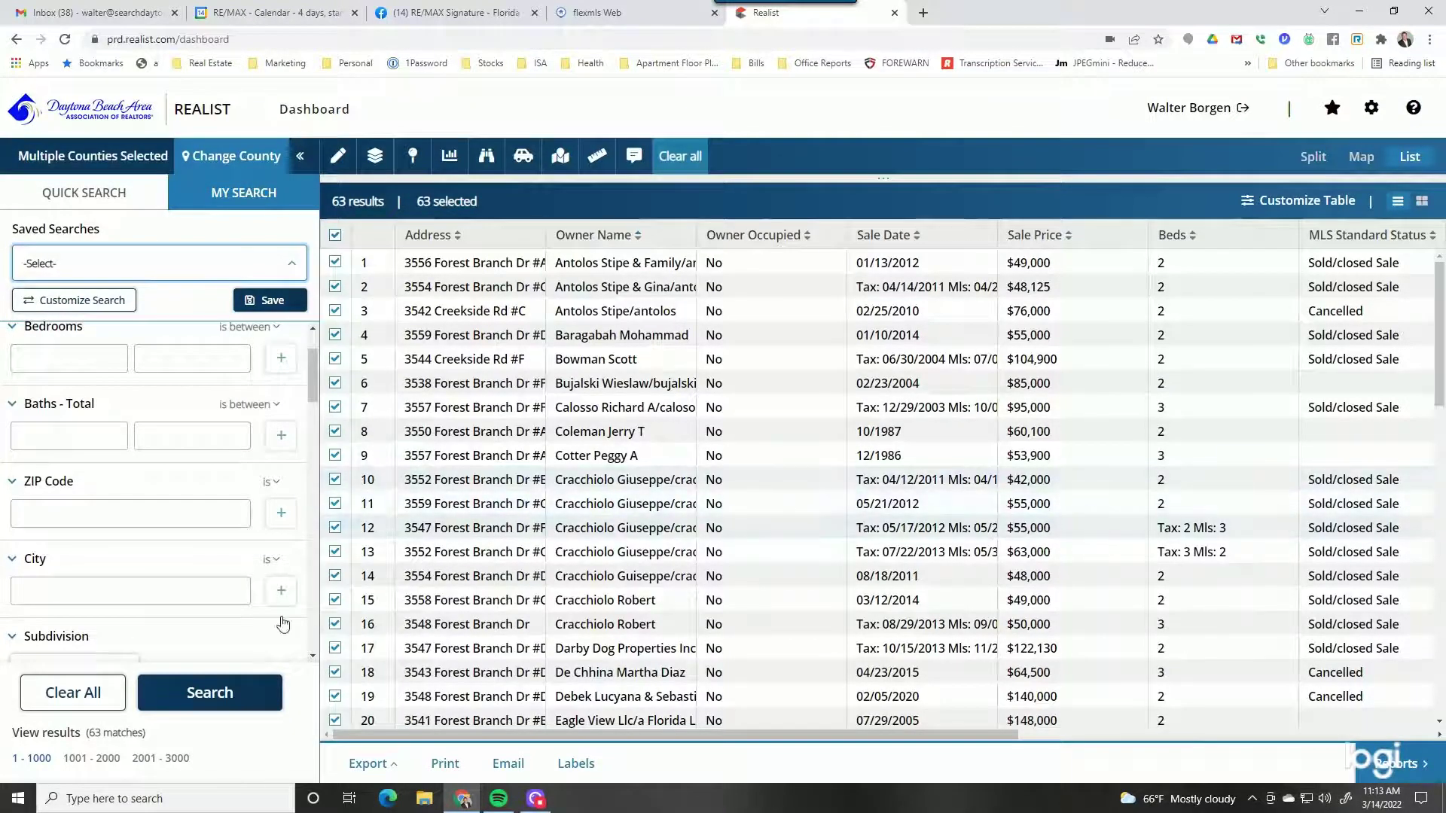
pyautogui.scroll(-15, 215, 536)
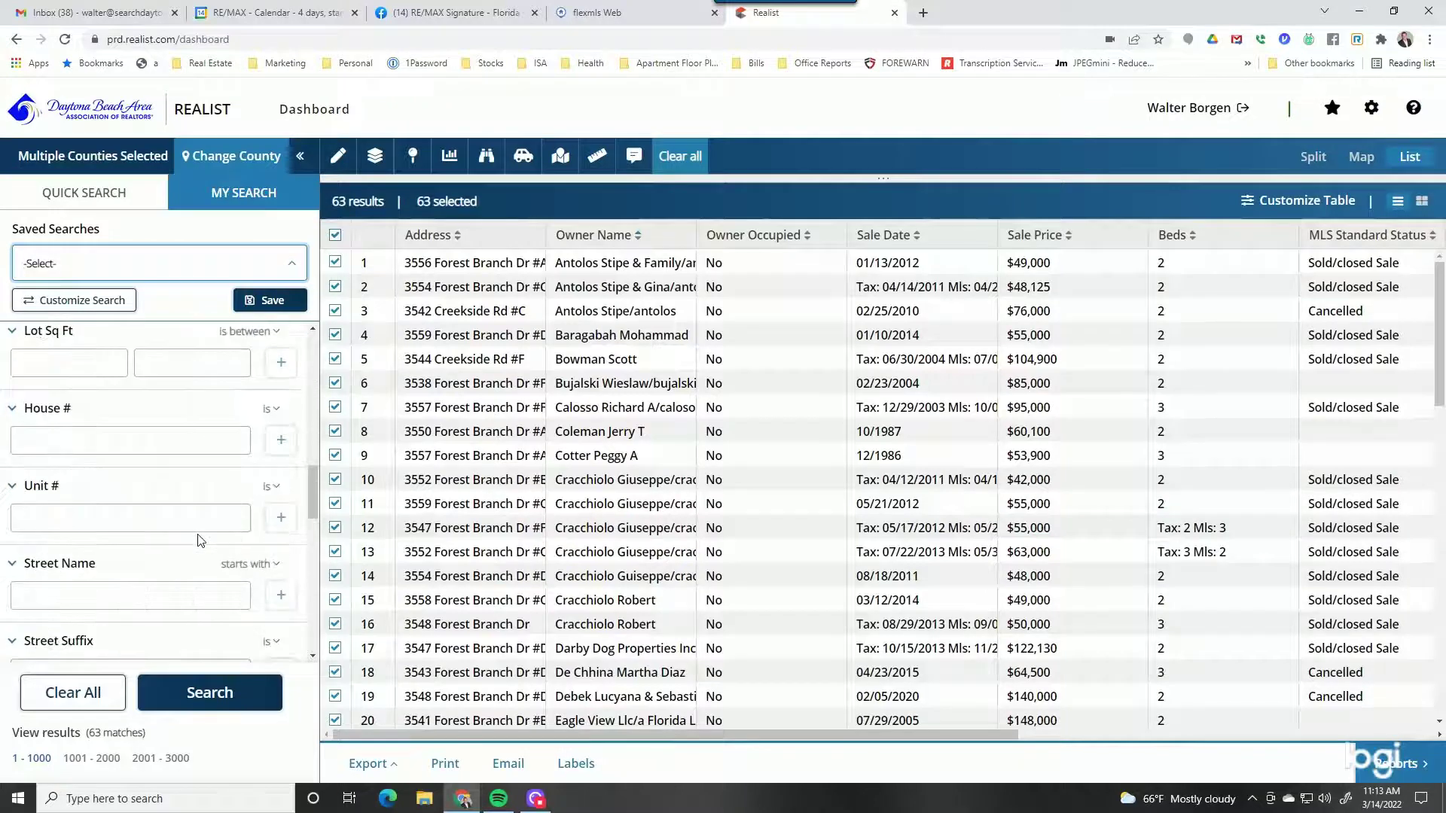